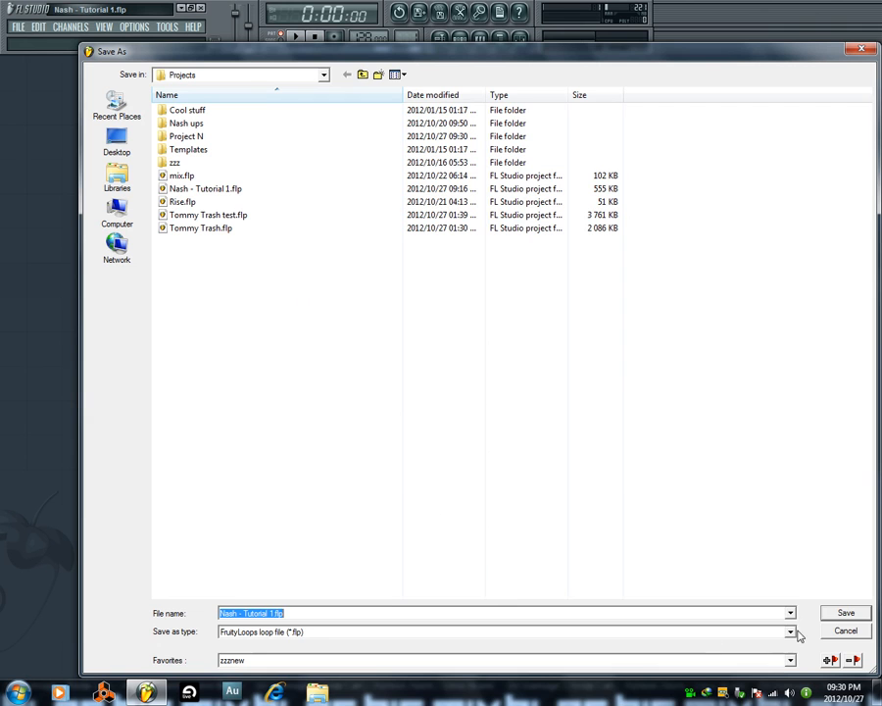
# Save the project over the existing file Nash - Tutorial 1.flp.
pyautogui.click(832, 615)
pyautogui.click(483, 355)
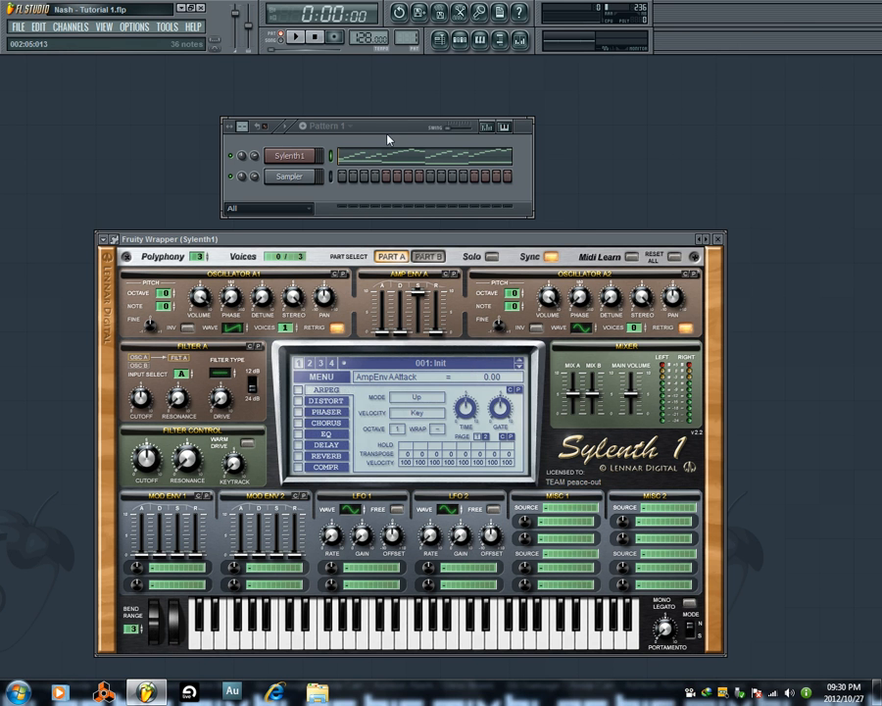
# Arrange the windows so the Pattern 1 step sequencer sits fully visible above the Sylenth1 plugin.
pyautogui.moveTo(387, 129); pyautogui.dragTo(391, 111)
pyautogui.moveTo(405, 238); pyautogui.dragTo(396, 178)
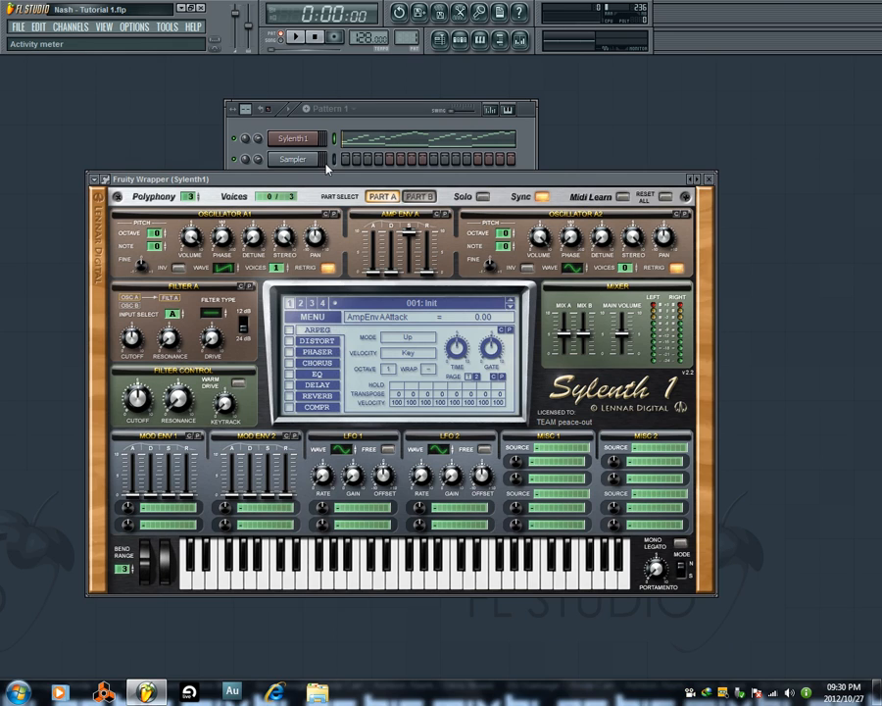
pyautogui.moveTo(422, 176); pyautogui.dragTo(430, 205)
pyautogui.moveTo(392, 110); pyautogui.dragTo(390, 86)
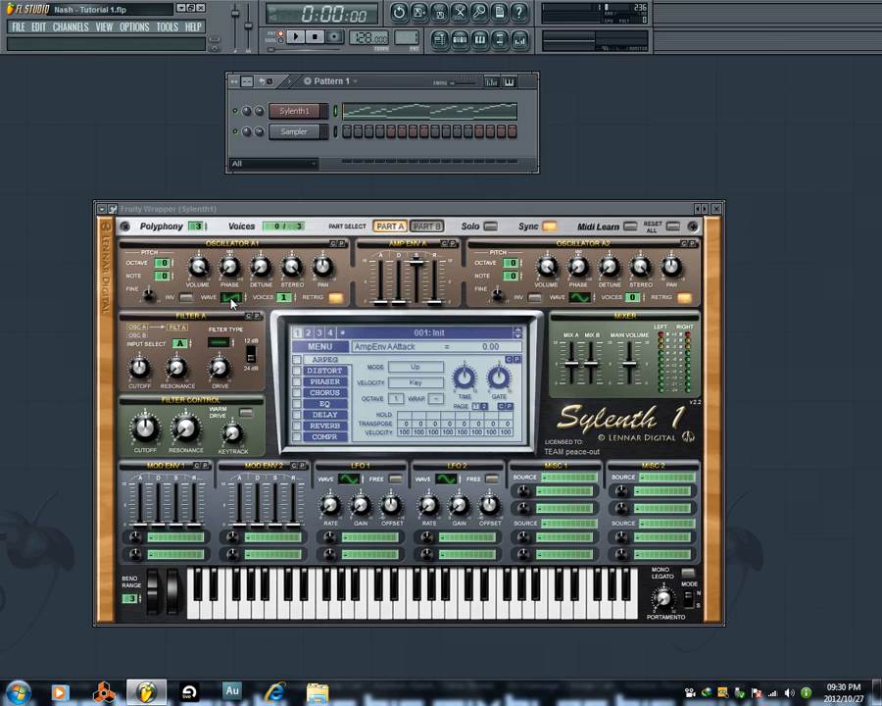
# Cycle Oscillator A1's wave through shapes such as HPulse and TriSaw and return it to Saw.
pyautogui.moveTo(233, 304); pyautogui.dragTo(242, 279)
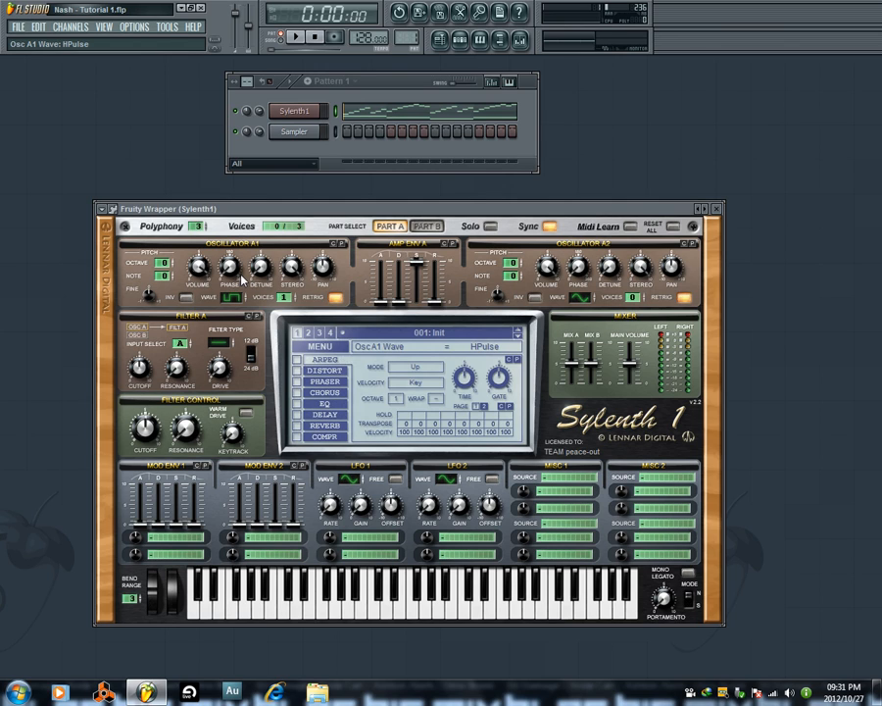
pyautogui.moveTo(242, 278); pyautogui.dragTo(248, 215)
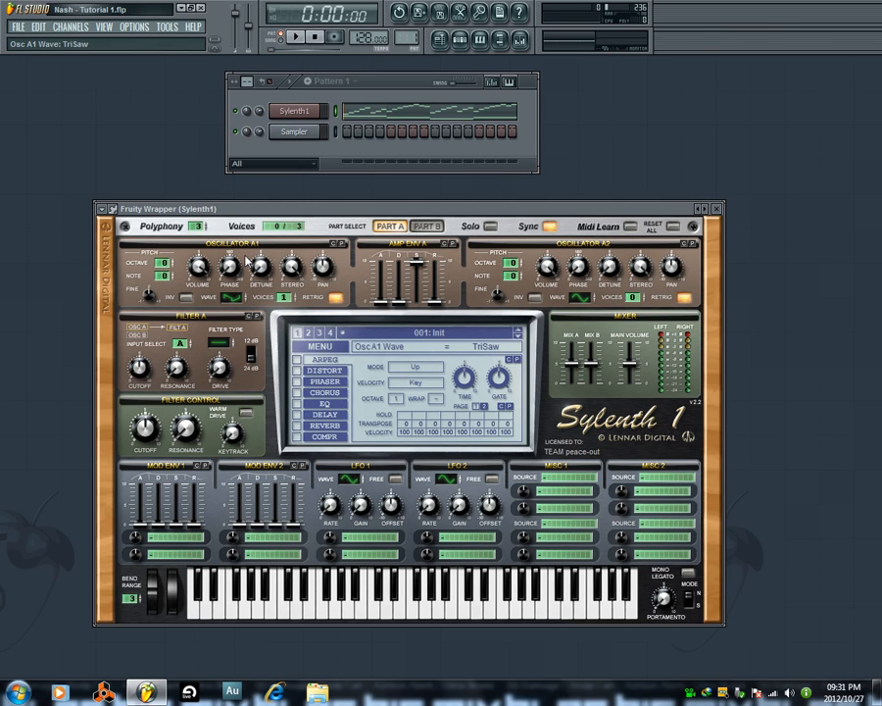
pyautogui.moveTo(249, 263); pyautogui.dragTo(246, 252)
pyautogui.moveTo(249, 260); pyautogui.dragTo(253, 424)
pyautogui.moveTo(236, 306); pyautogui.dragTo(241, 289)
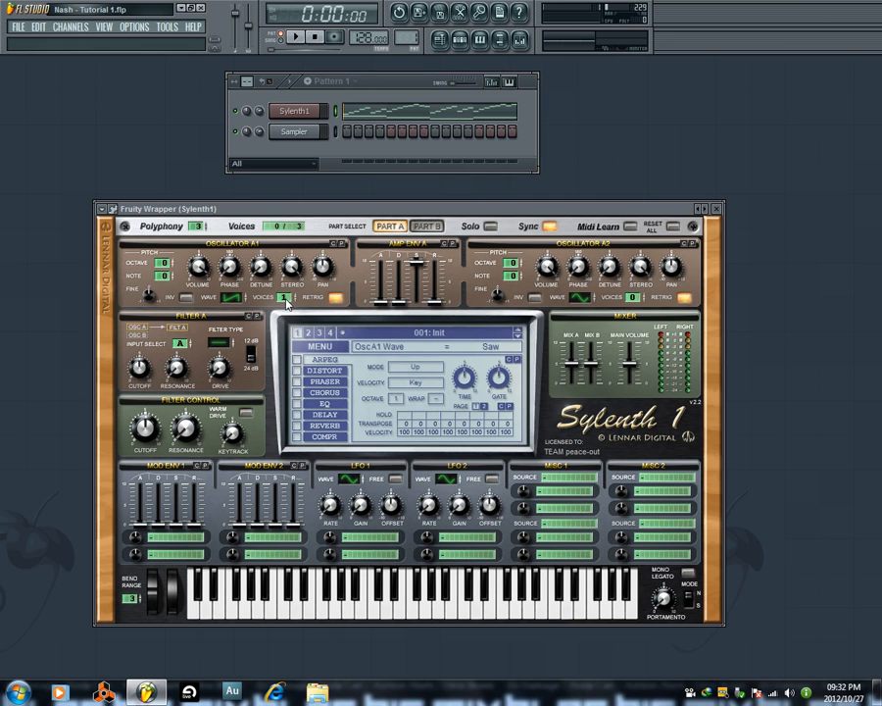
# Drop Oscillator A1's voices to 0, raise them to 8 while Pattern 1 plays, and stop playback.
pyautogui.scroll(-1, 287, 304)
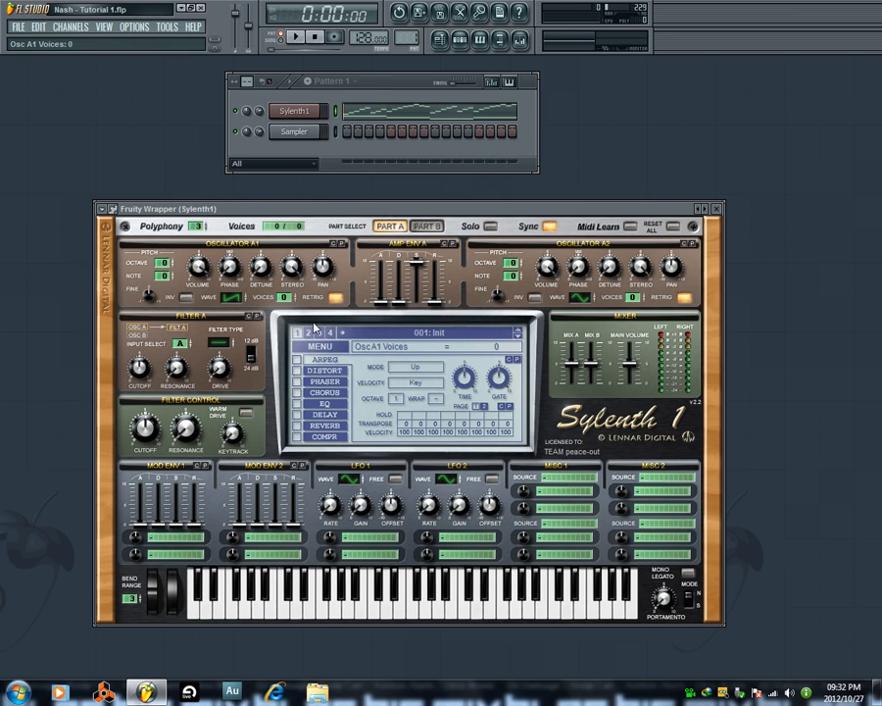
pyautogui.click(297, 37)
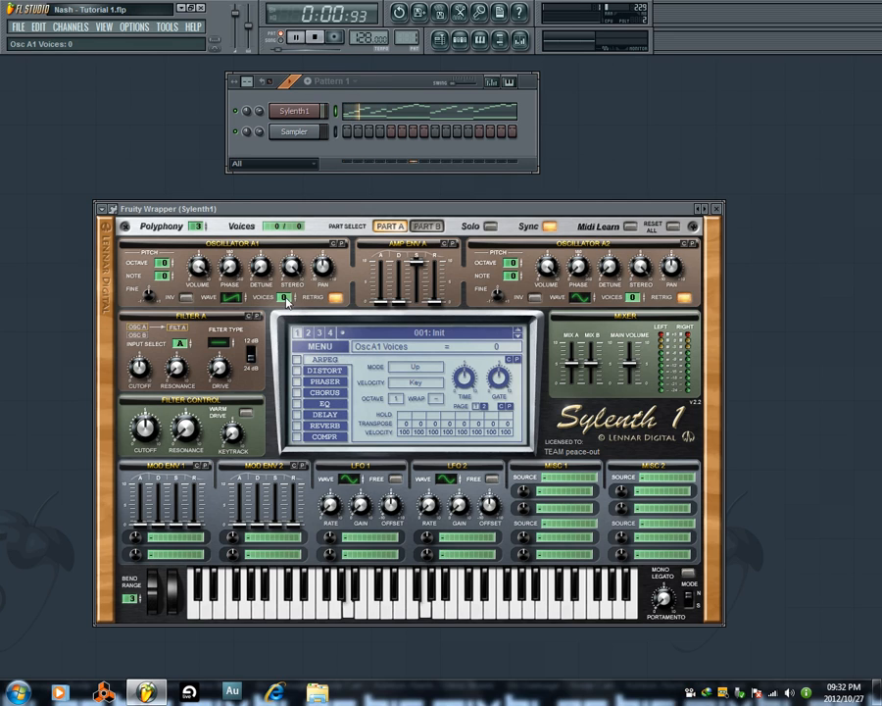
pyautogui.scroll(1, 287, 294)
pyautogui.scroll(2, 287, 294)
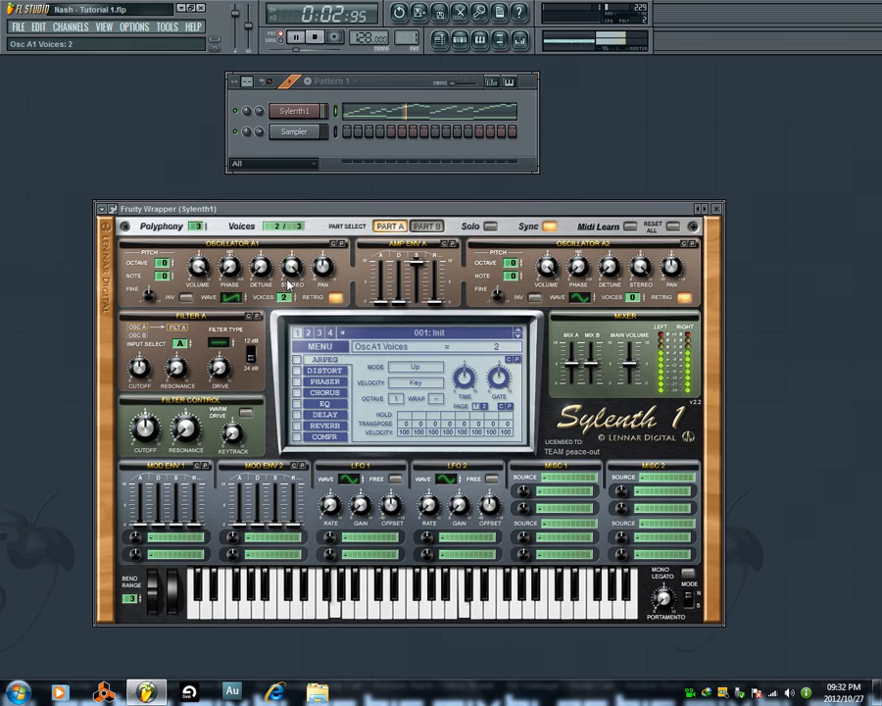
pyautogui.scroll(5, 285, 296)
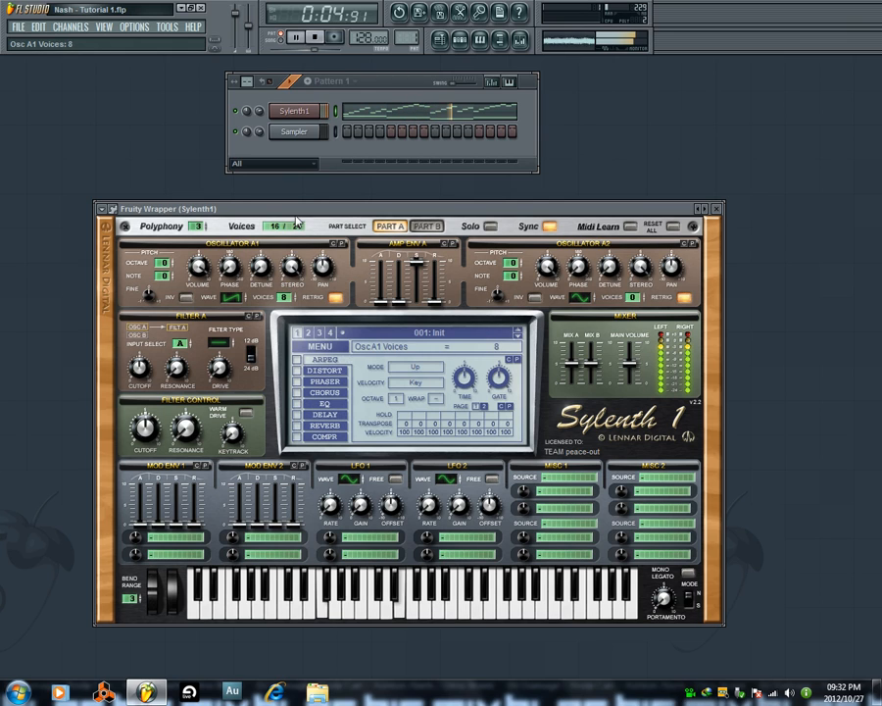
pyautogui.click(314, 36)
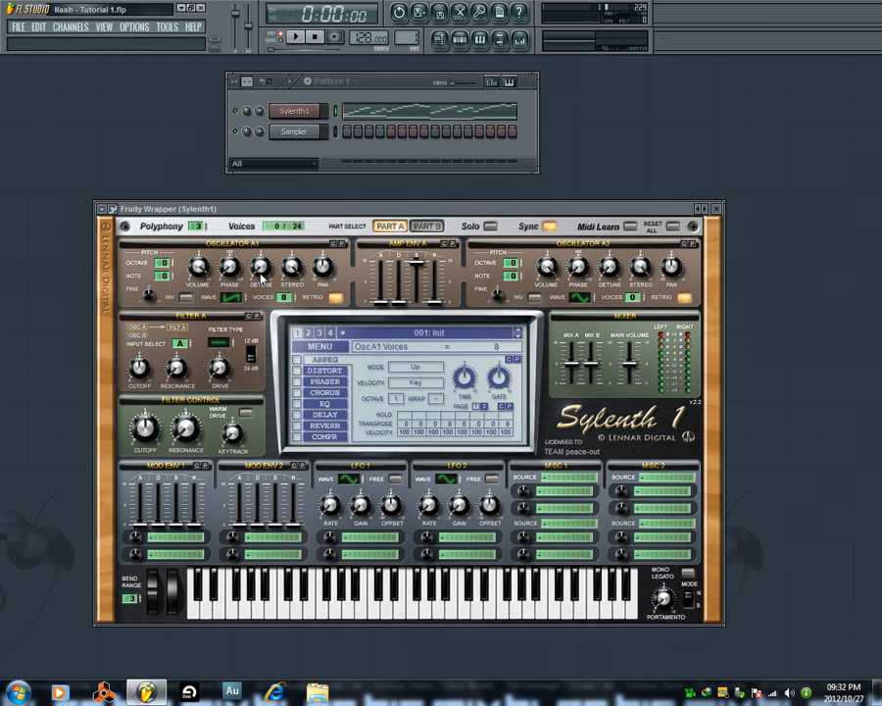
# Set Oscillator A1's detune to 4.52 while auditioning the pattern.
pyautogui.click(295, 36)
pyautogui.moveTo(261, 263); pyautogui.dragTo(277, 223)
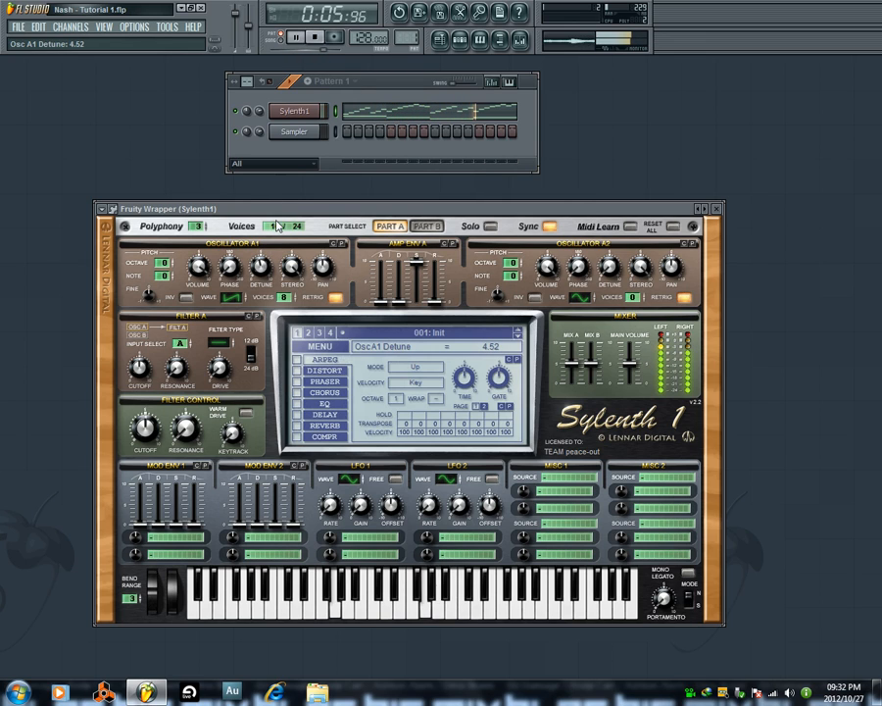
pyautogui.click(316, 41)
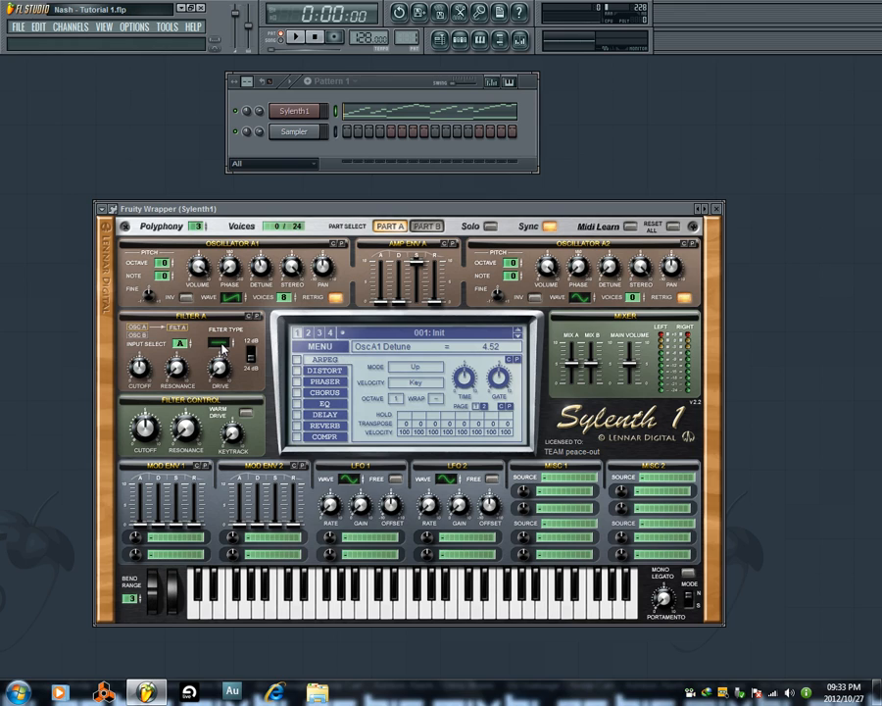
# Compare the Highpass and Lowpass types of Filter A by auditioning a low keyboard note with each.
pyautogui.moveTo(221, 347); pyautogui.dragTo(233, 314)
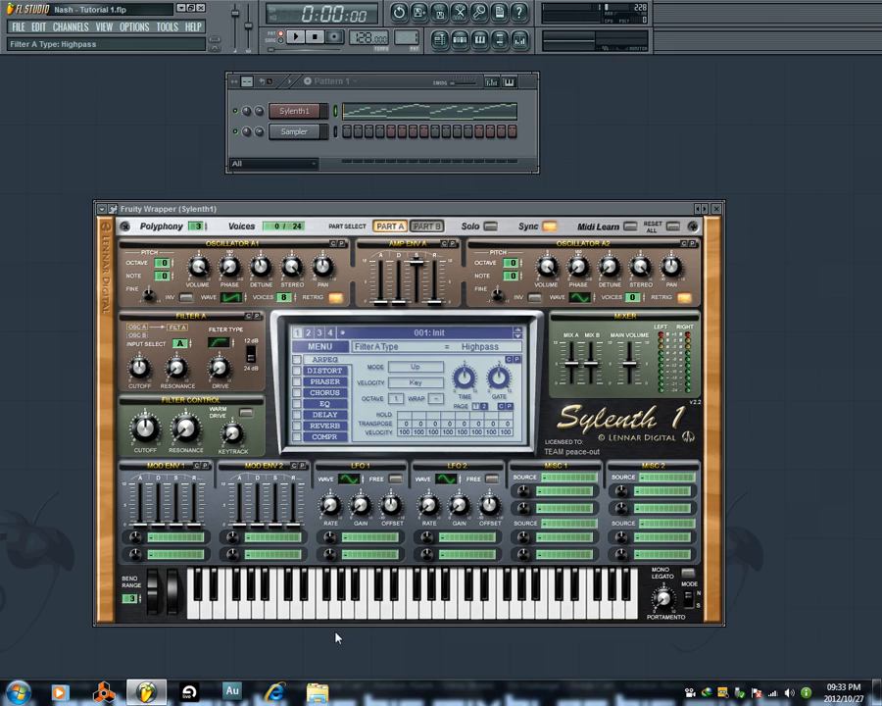
pyautogui.click(206, 617)
pyautogui.moveTo(217, 350); pyautogui.dragTo(230, 383)
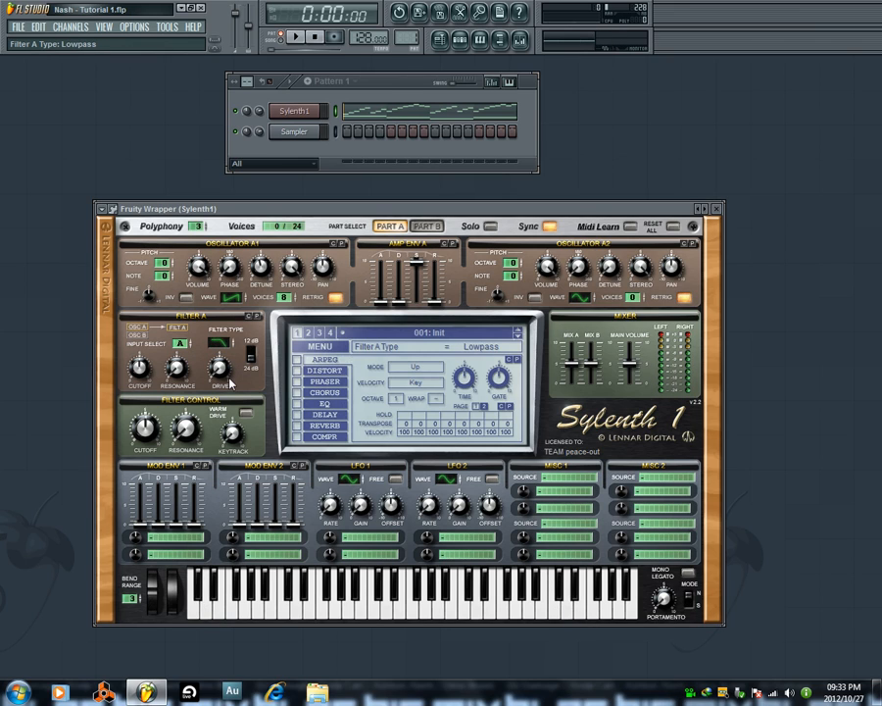
pyautogui.click(208, 610)
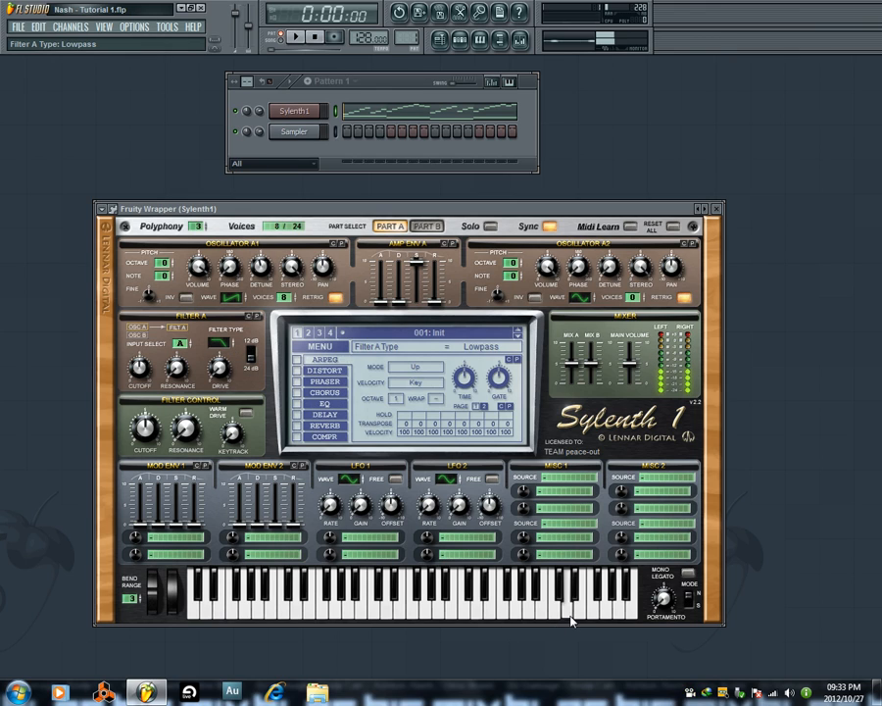
pyautogui.click(219, 342)
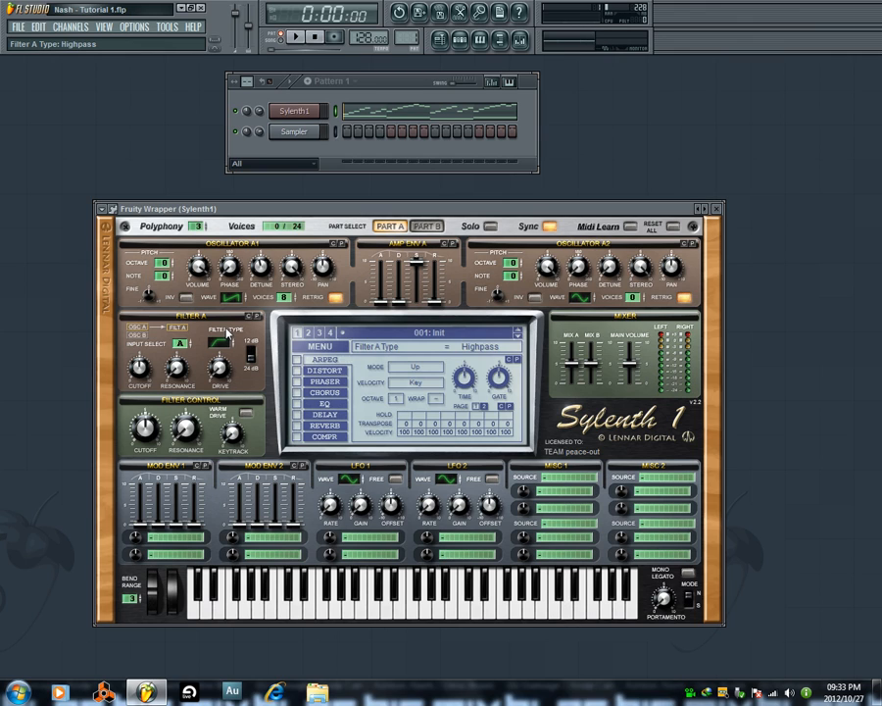
pyautogui.click(206, 607)
# Set Filter A's type to Lowpass and audition the pattern with it.
pyautogui.click(224, 342)
pyautogui.moveTo(242, 472); pyautogui.dragTo(236, 362)
pyautogui.moveTo(245, 405)
pyautogui.mouseDown()
pyautogui.moveTo(239, 433)
pyautogui.moveTo(243, 405)
pyautogui.mouseUp()
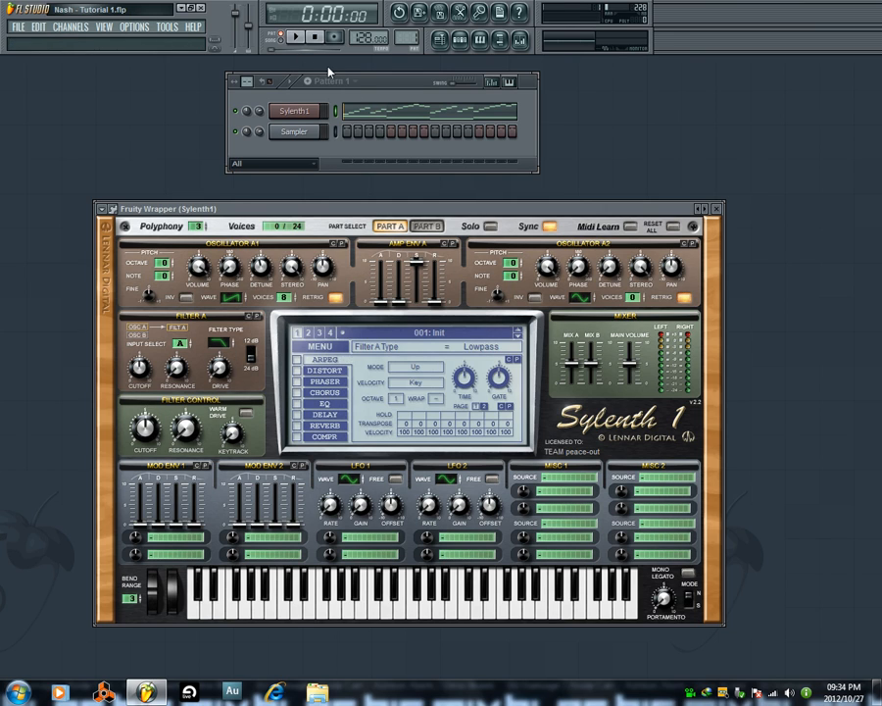
pyautogui.press('space')
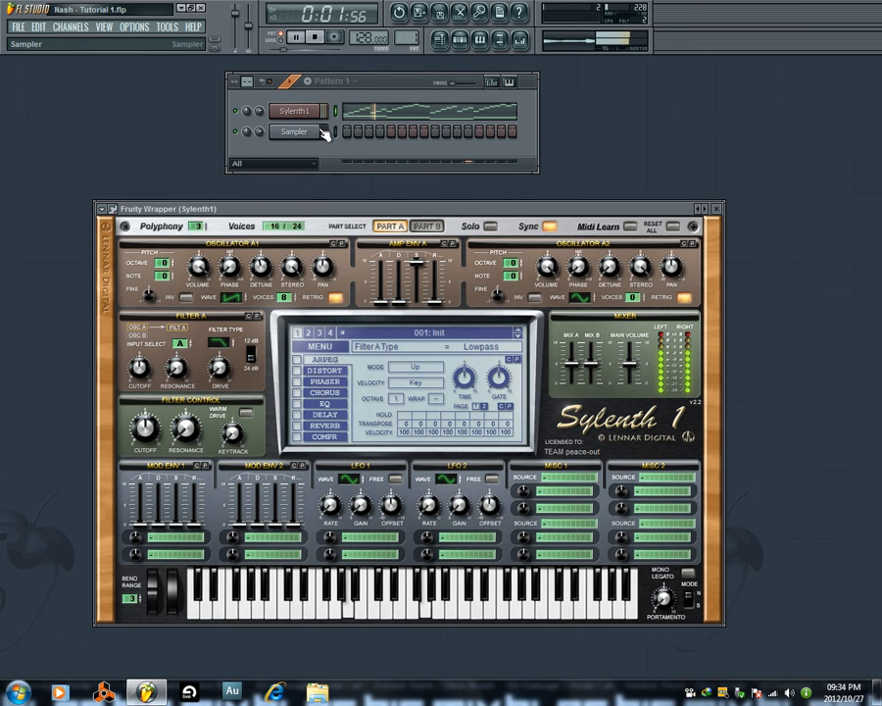
pyautogui.press('space')
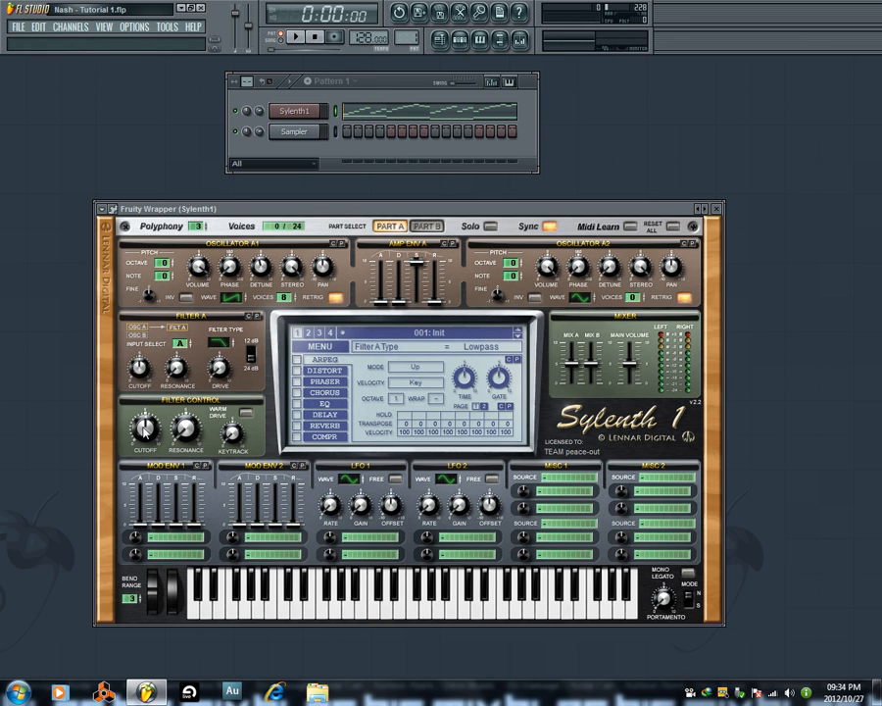
# Sweep the Filter Control cutoff down to 35.19 Hz and up to 20352.02 Hz during pattern playback.
pyautogui.moveTo(145, 429); pyautogui.dragTo(144, 443)
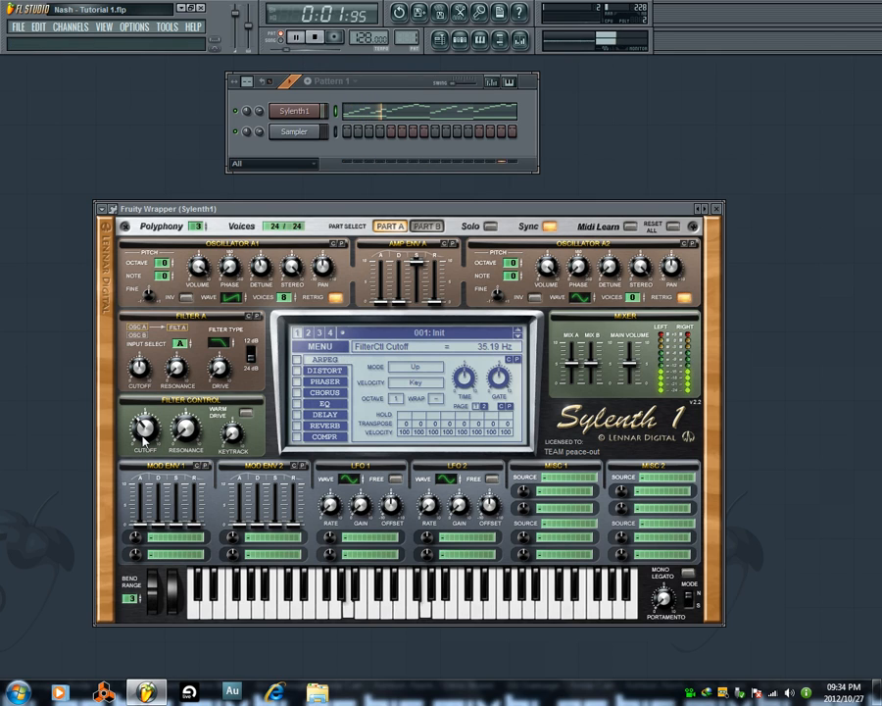
pyautogui.moveTo(144, 441); pyautogui.dragTo(168, 370)
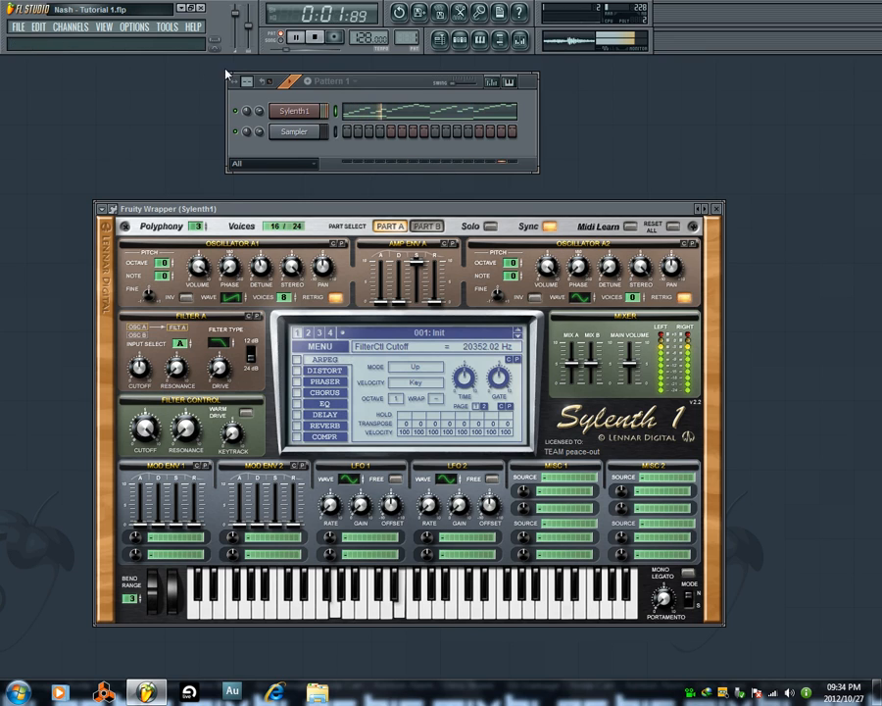
pyautogui.click(314, 36)
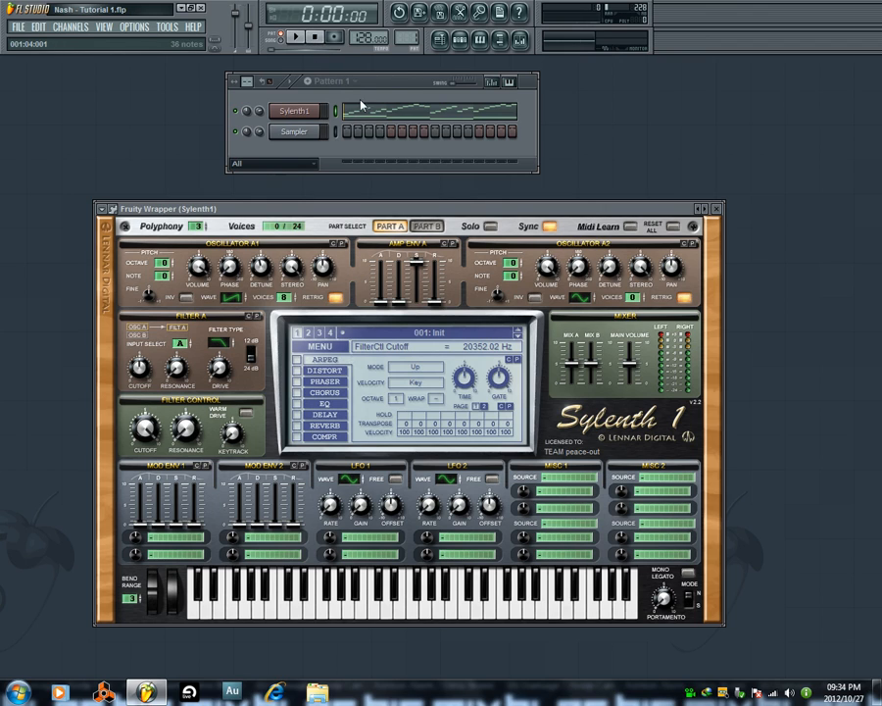
# Place two Pattern 1 clips back to back on Track 1 of the playlist, starting at bars 1 and 5.
pyautogui.click(462, 43)
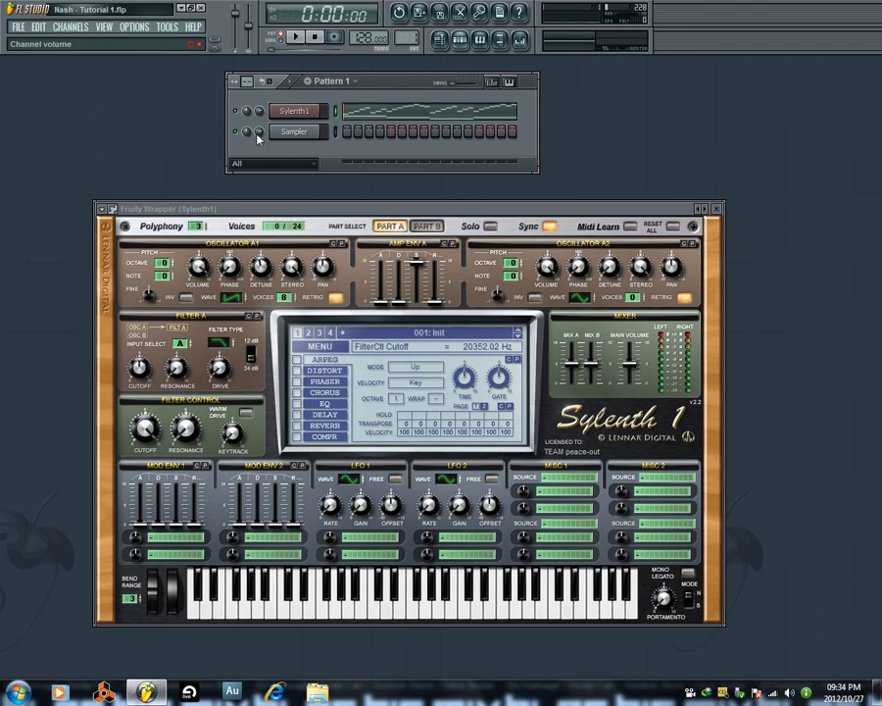
pyautogui.click(461, 41)
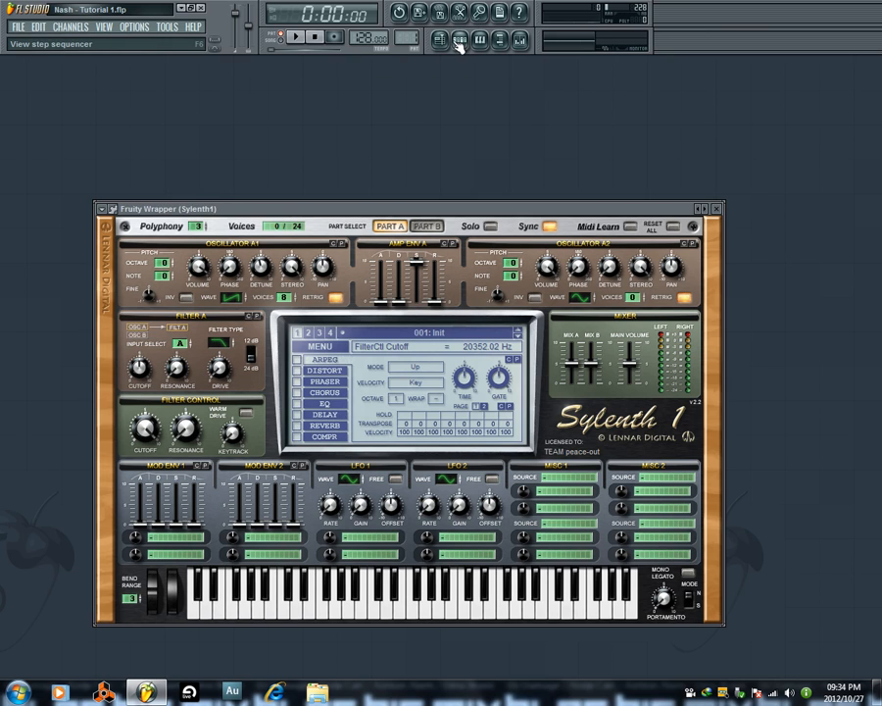
pyautogui.click(443, 41)
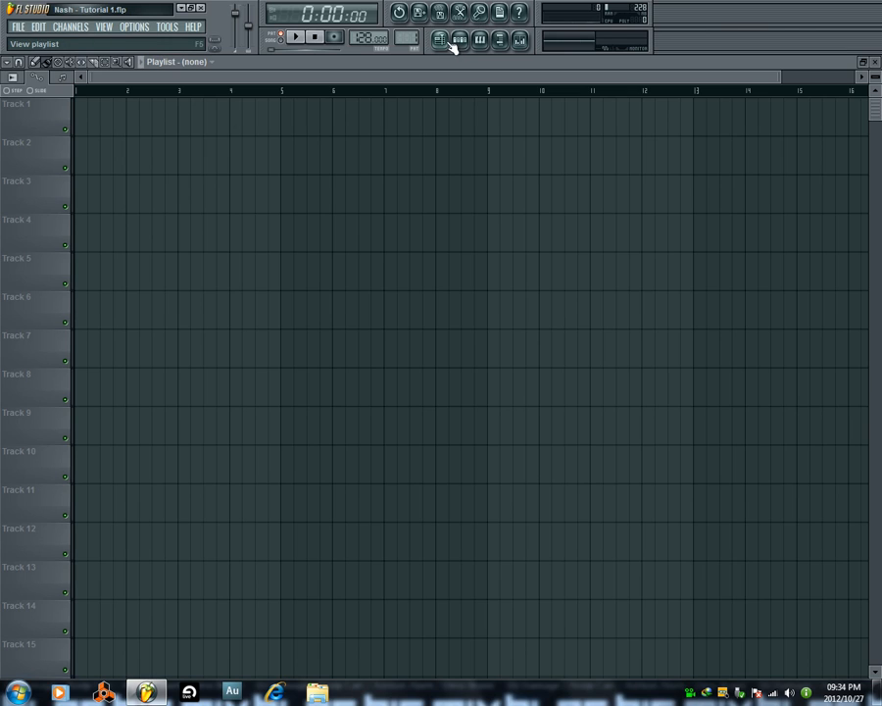
pyautogui.click(126, 117)
pyautogui.click(292, 120)
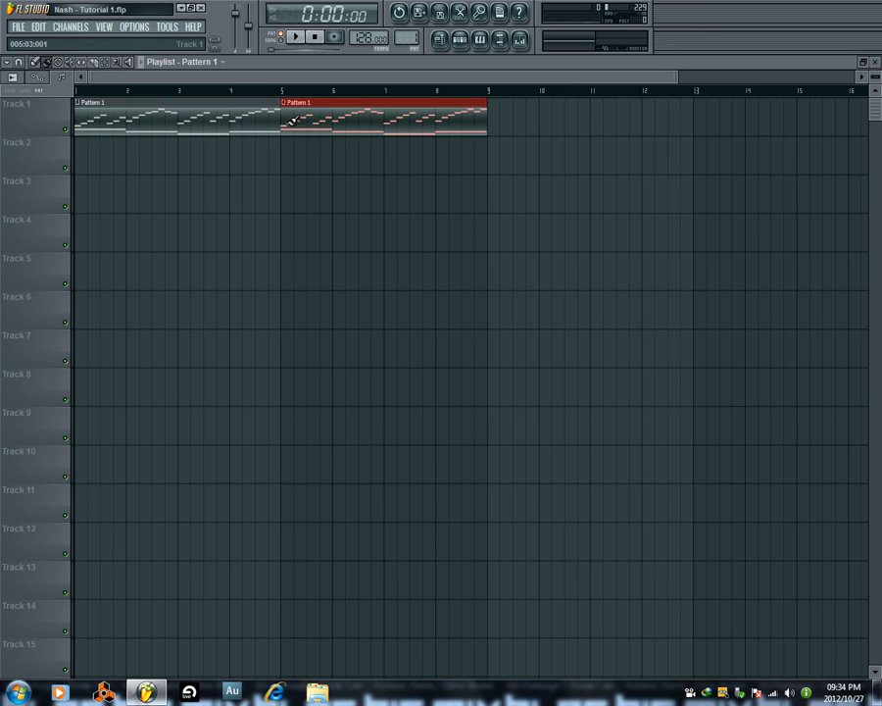
# Play the arrangement in song mode and lower Sylenth1's Filter Control cutoff to 607.04 Hz before stopping.
pyautogui.click(297, 39)
pyautogui.click(281, 41)
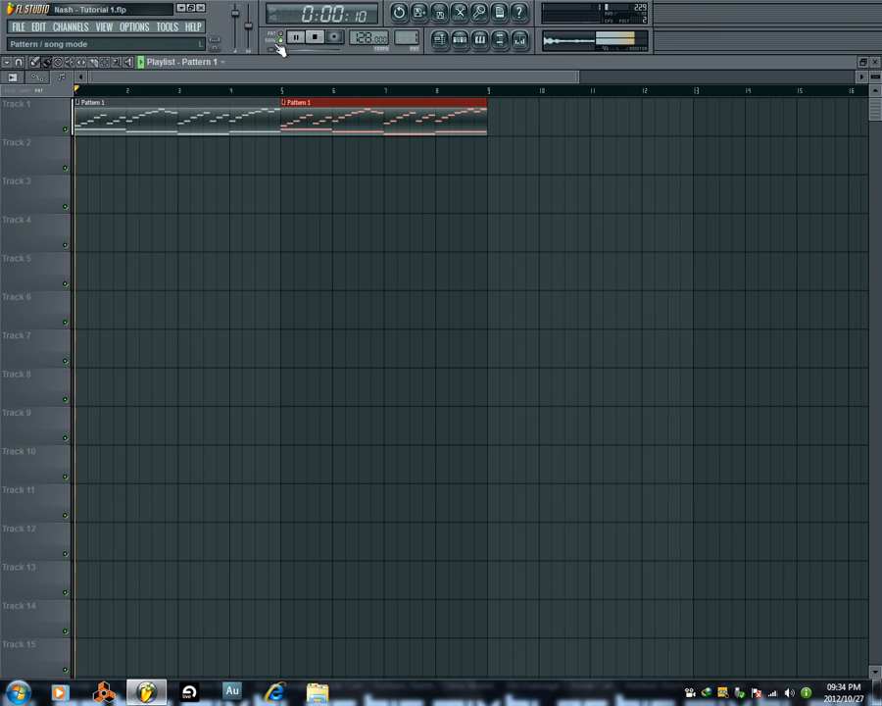
pyautogui.click(461, 41)
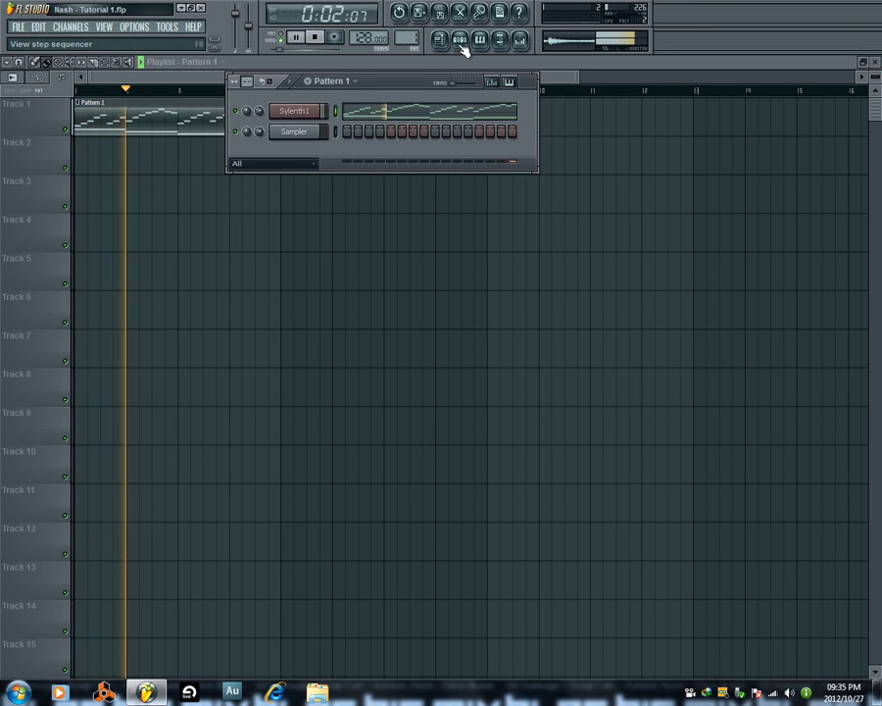
pyautogui.click(315, 112)
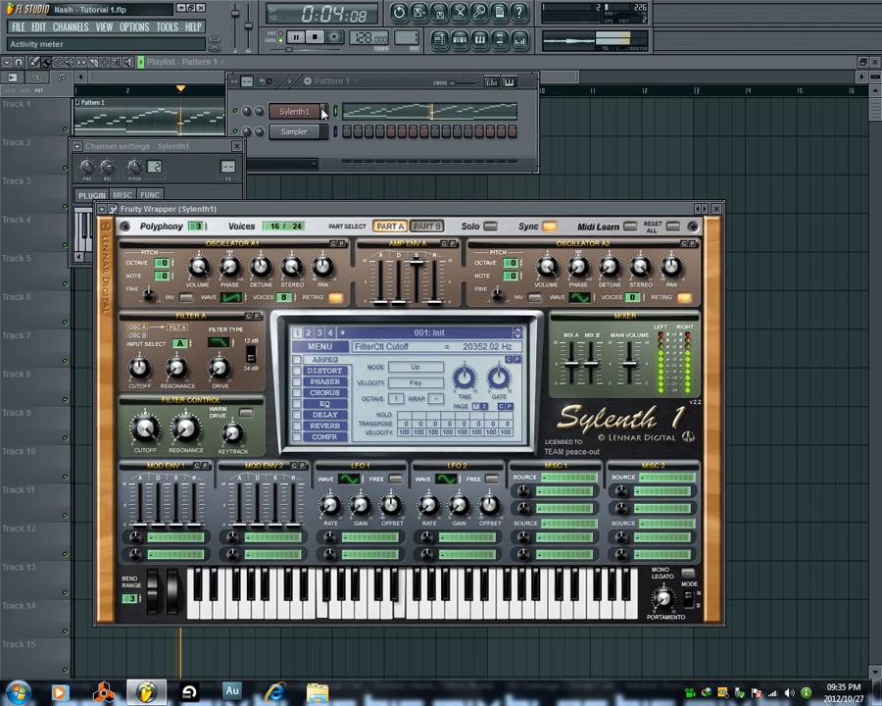
pyautogui.moveTo(144, 426); pyautogui.dragTo(153, 479)
pyautogui.click(318, 41)
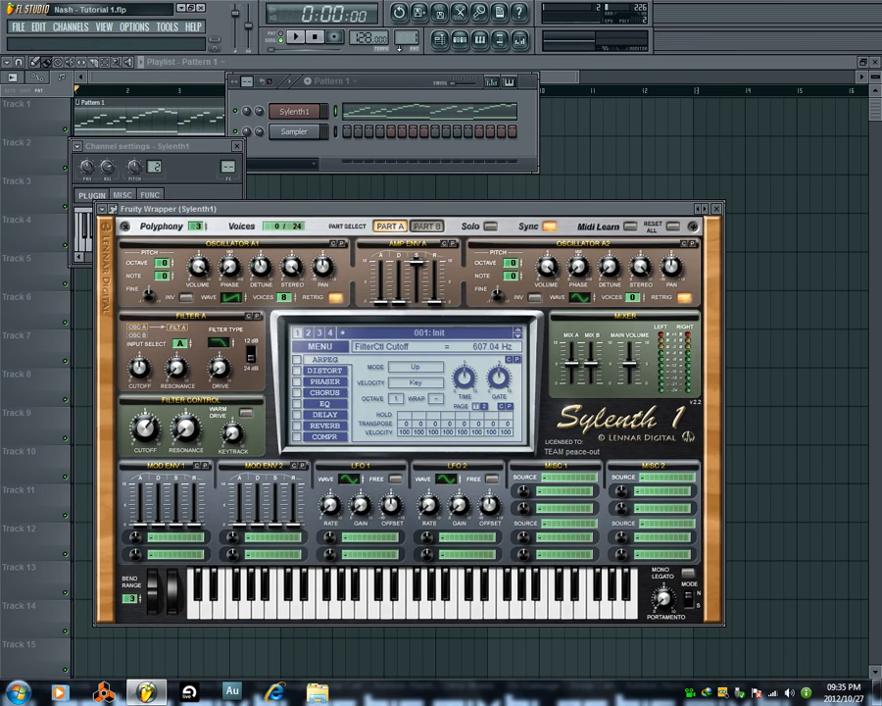
# Close Sylenth1's channel settings and add two more Pattern 1 clips on Track 1 at bars 9 and 13.
pyautogui.moveTo(403, 83); pyautogui.dragTo(561, 289)
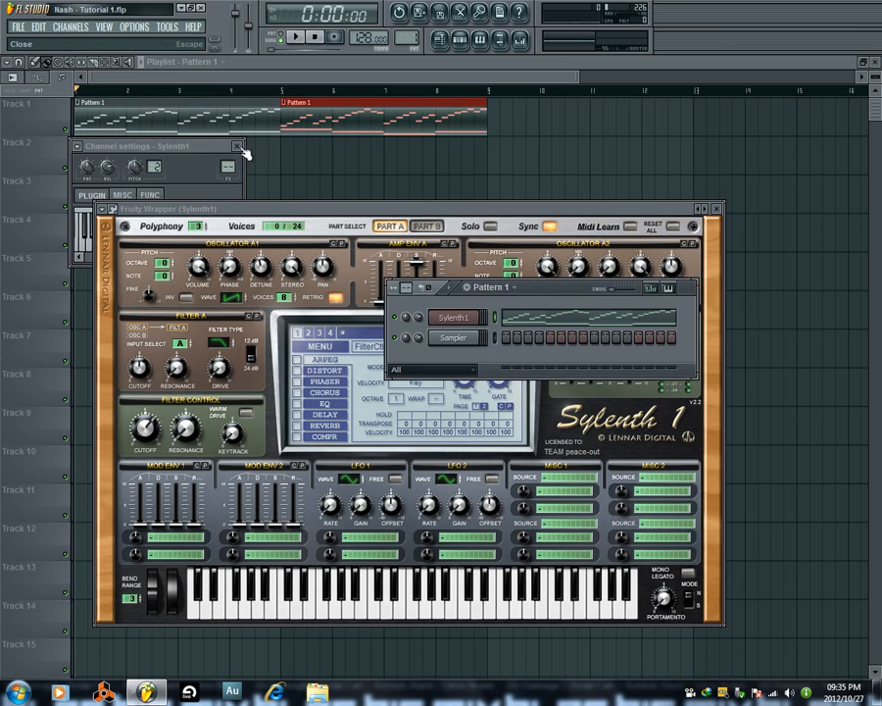
pyautogui.click(238, 147)
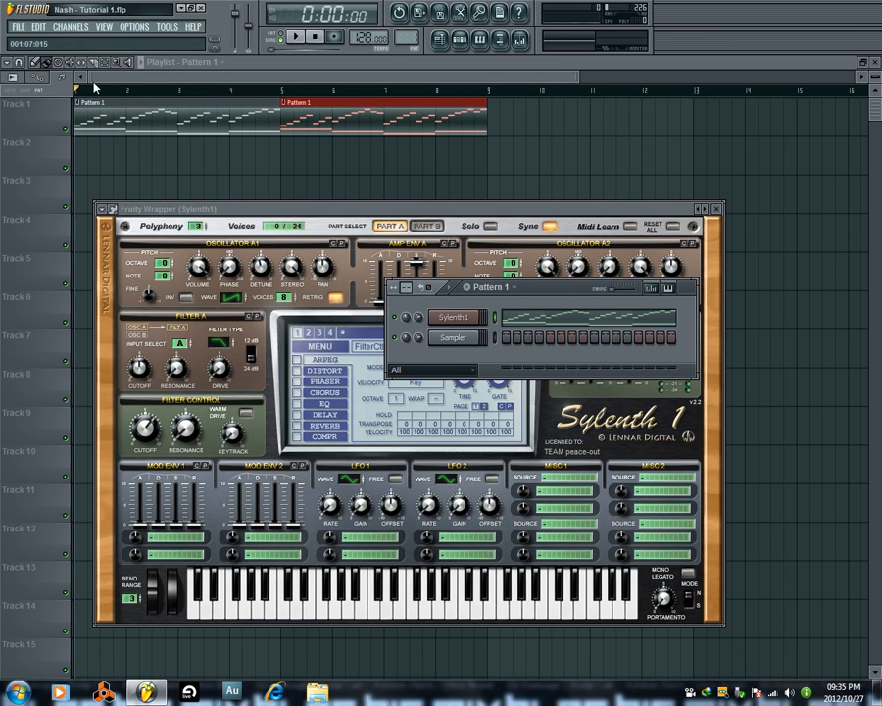
pyautogui.click(38, 63)
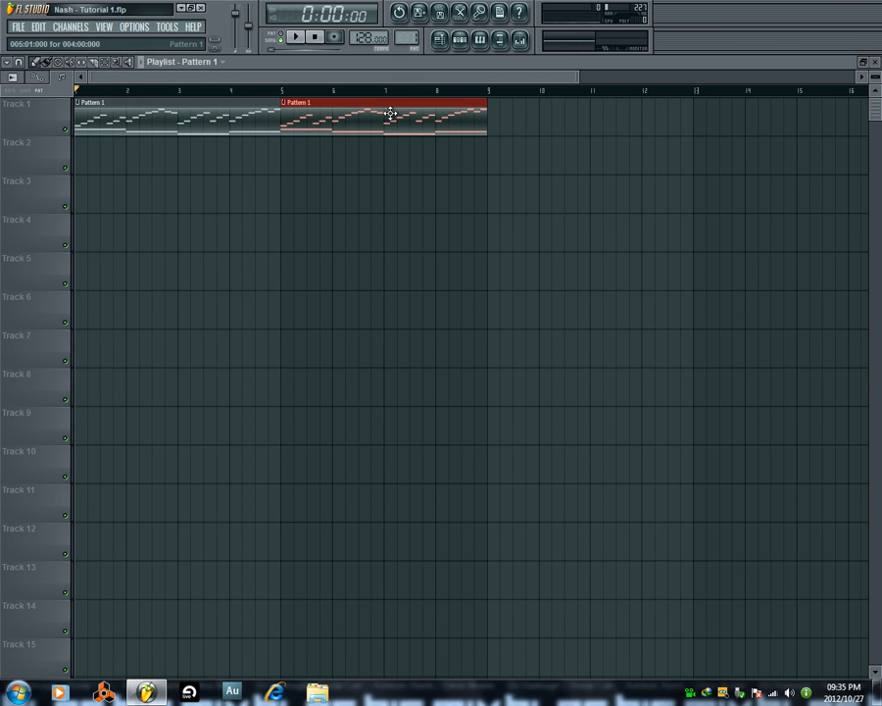
pyautogui.click(495, 120)
pyautogui.click(699, 124)
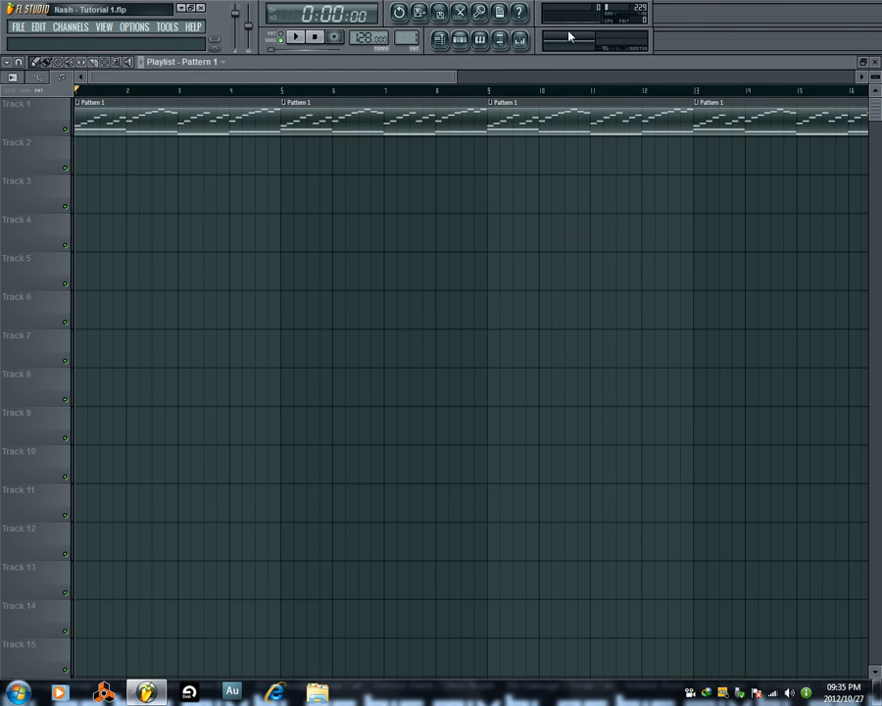
# Open Sylenth1, set its Filter Control cutoff to 27.76 Hz and audition it with the song arrangement.
pyautogui.click(476, 44)
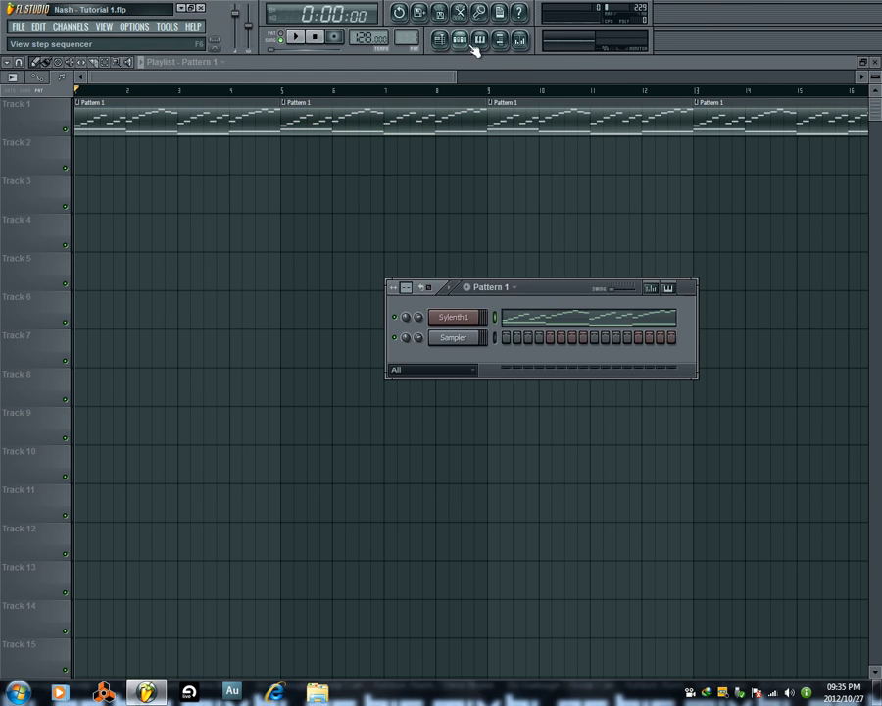
pyautogui.click(471, 321)
pyautogui.moveTo(138, 459); pyautogui.dragTo(147, 484)
pyautogui.press('space')
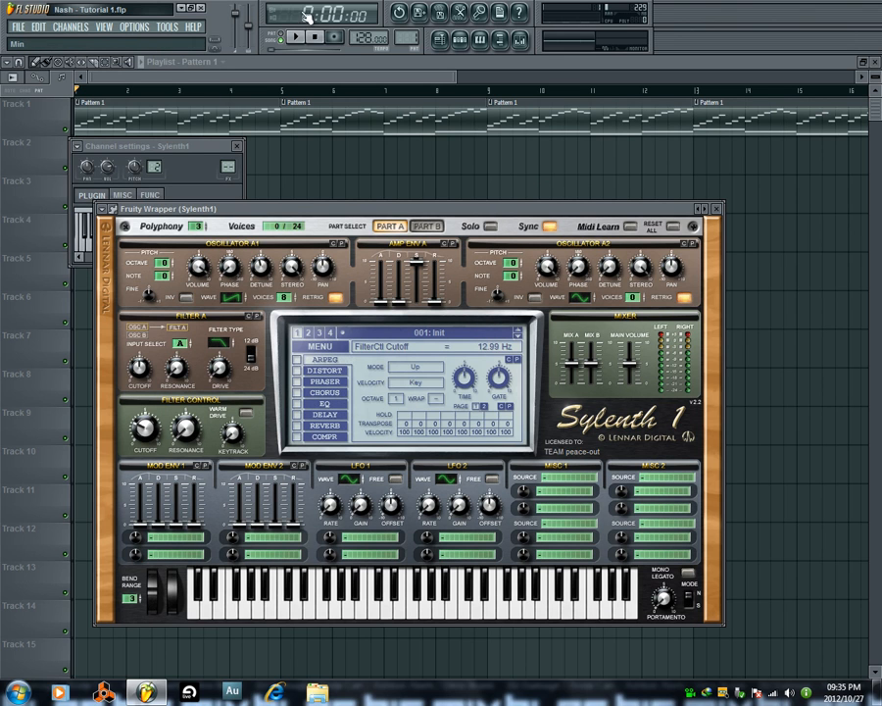
pyautogui.moveTo(147, 422)
pyautogui.mouseDown()
pyautogui.moveTo(164, 379)
pyautogui.moveTo(149, 418)
pyautogui.mouseUp()
pyautogui.click(318, 38)
pyautogui.press('space')
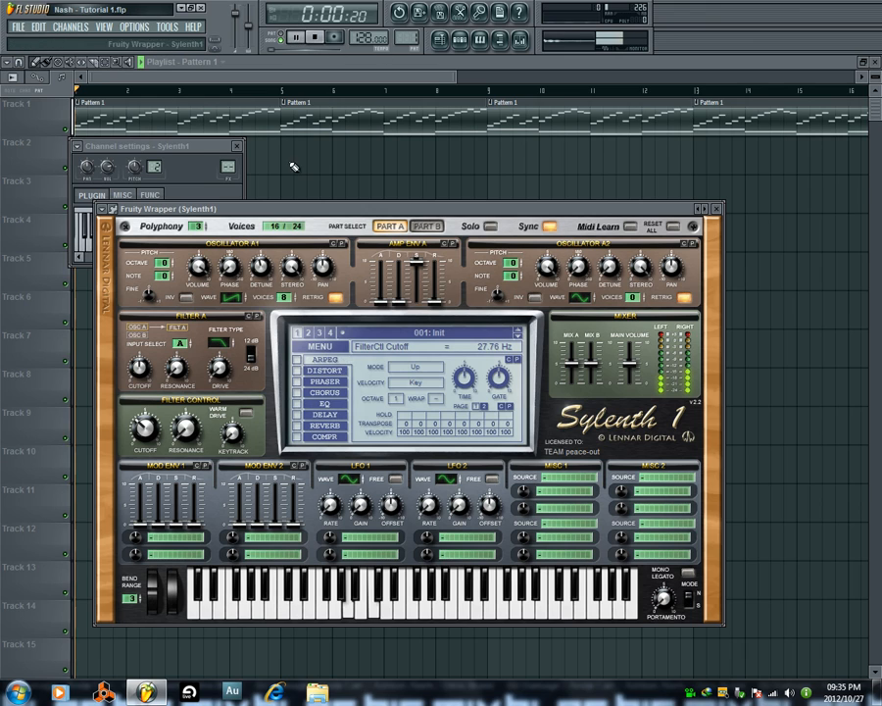
pyautogui.moveTo(145, 429); pyautogui.dragTo(145, 425)
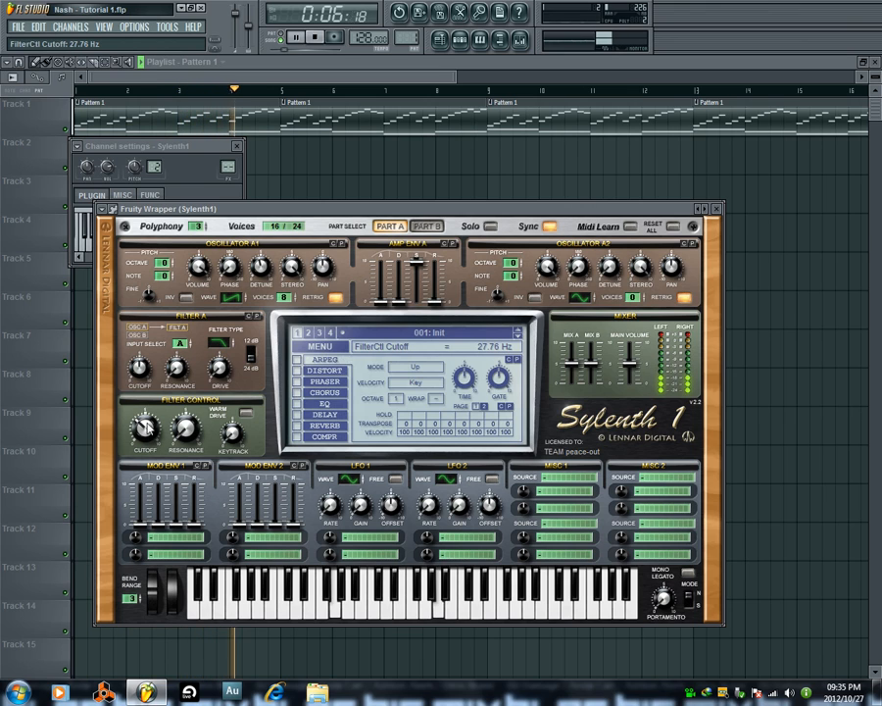
pyautogui.click(318, 44)
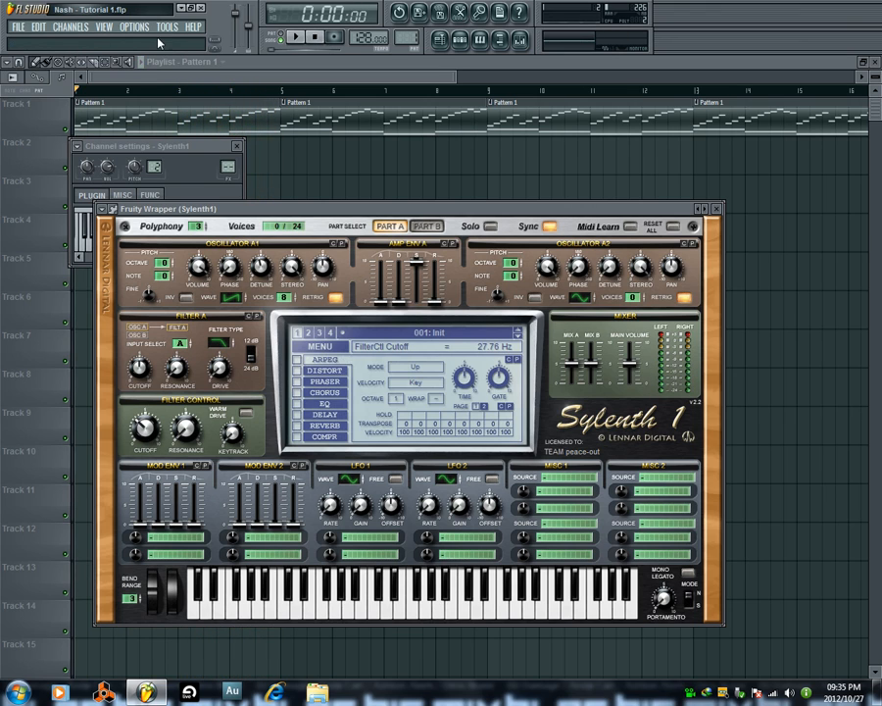
# Create an automation clip for Sylenth1's FilterCtl Cutoff and raise its envelope to a peak at bar 9.
pyautogui.click(165, 29)
pyautogui.moveTo(258, 166)
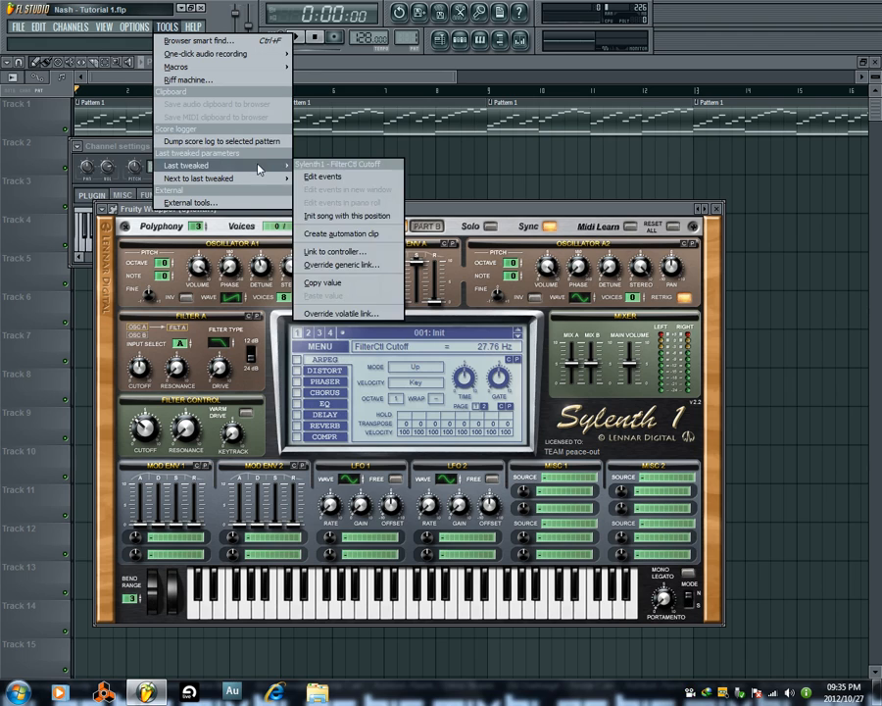
pyautogui.click(369, 238)
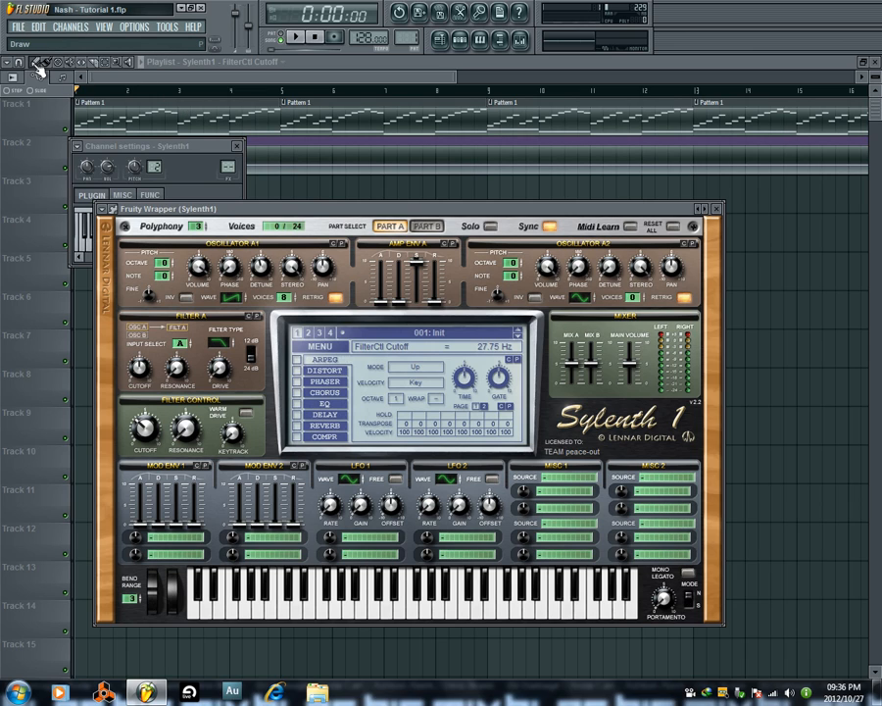
pyautogui.click(165, 30)
pyautogui.moveTo(253, 169)
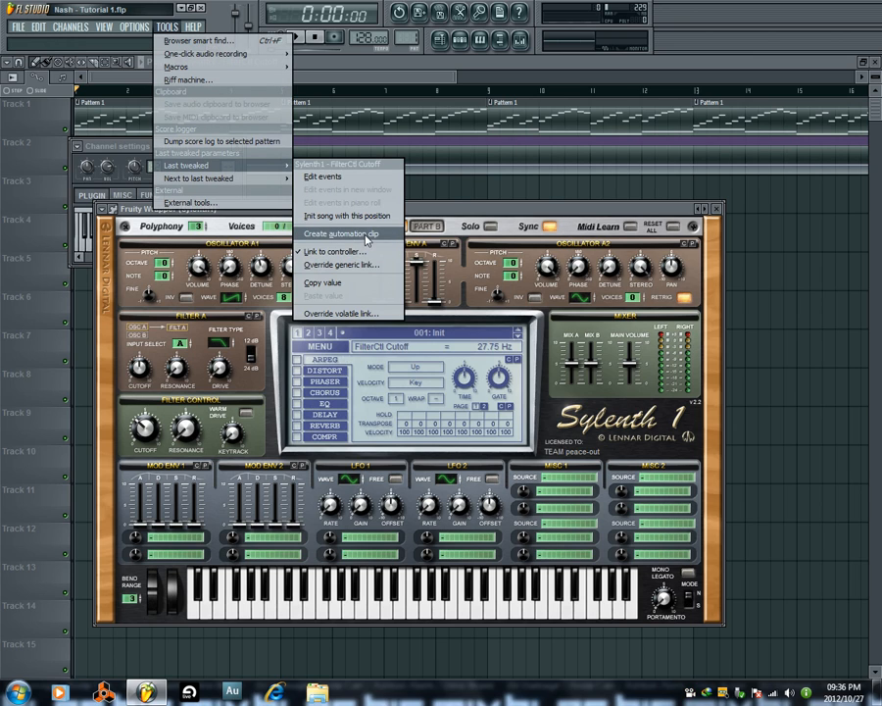
pyautogui.click(471, 195)
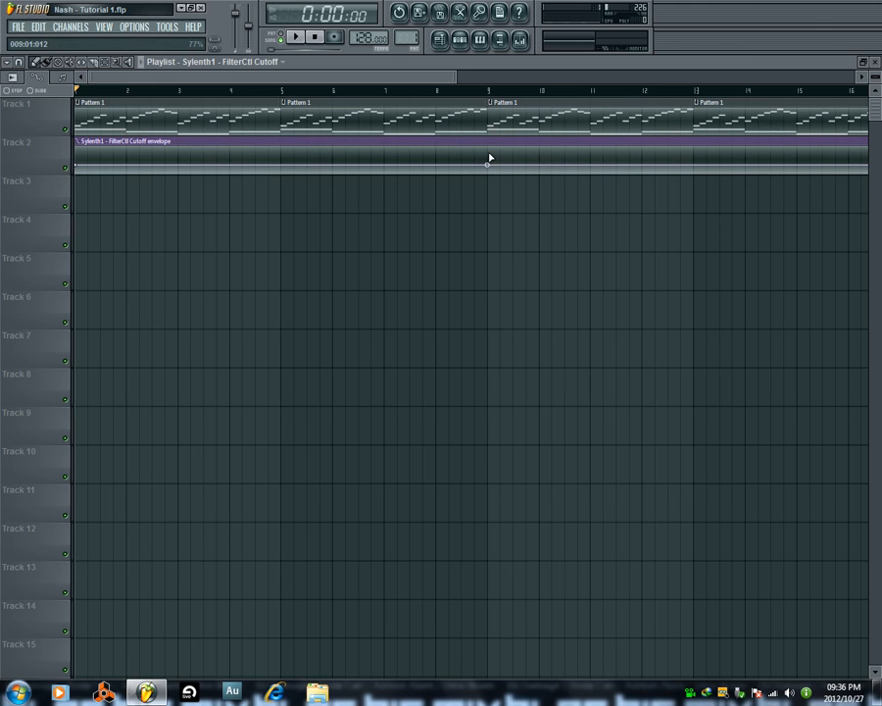
pyautogui.moveTo(490, 157); pyautogui.dragTo(492, 155)
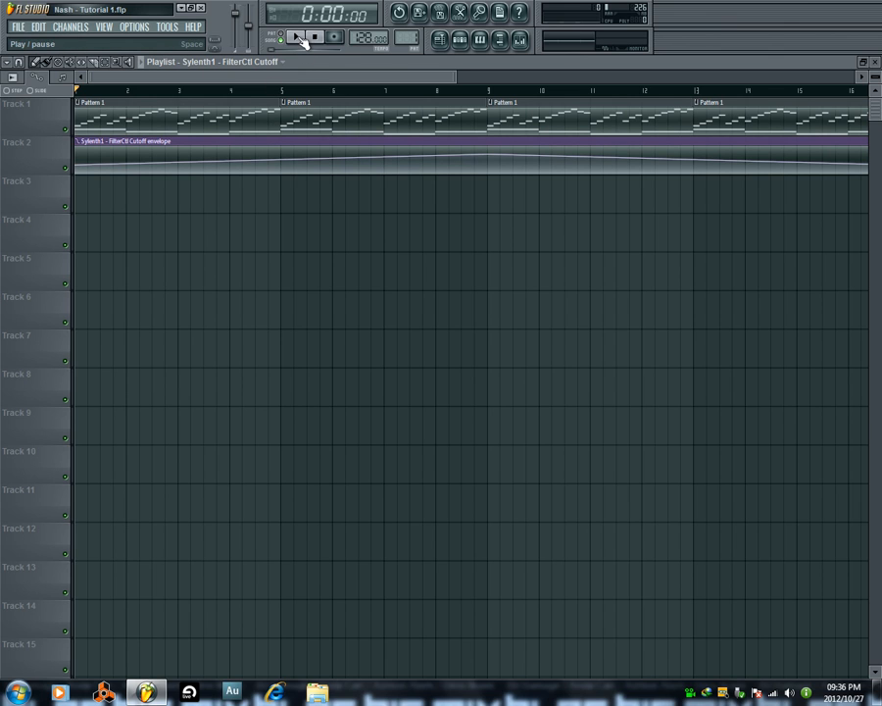
# Play the song with Sylenth1 open to watch the Filter Control cutoff follow the automation, leaving only the playlist open.
pyautogui.click(460, 40)
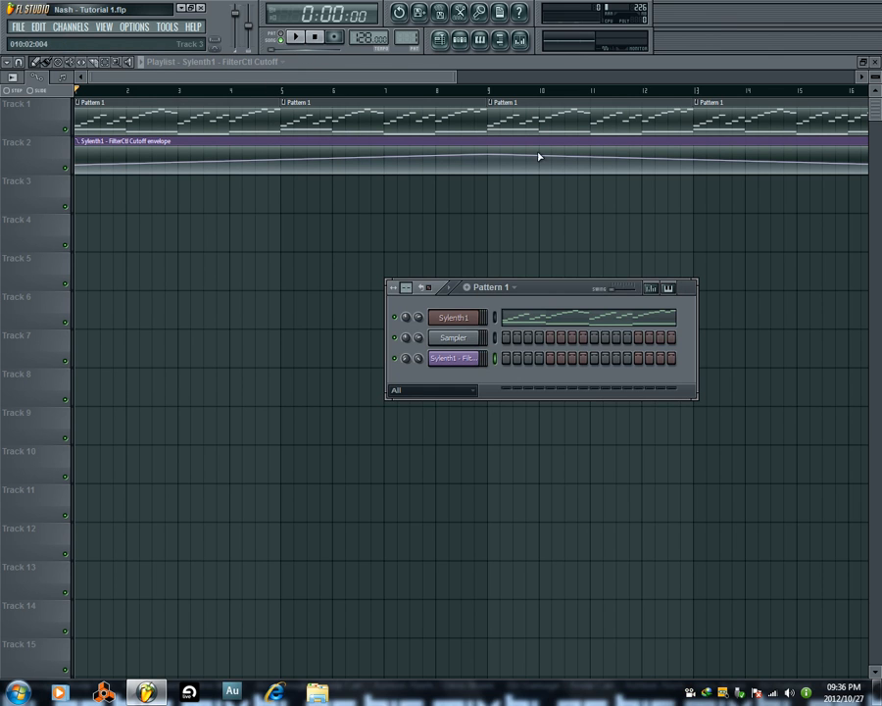
pyautogui.click(455, 318)
pyautogui.press('space')
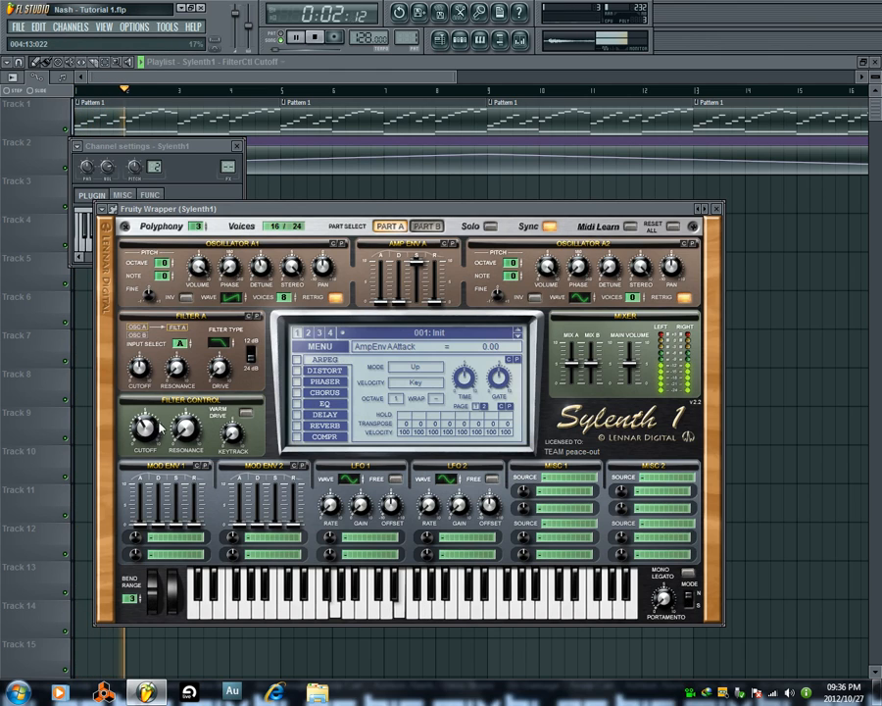
pyautogui.press('F12')
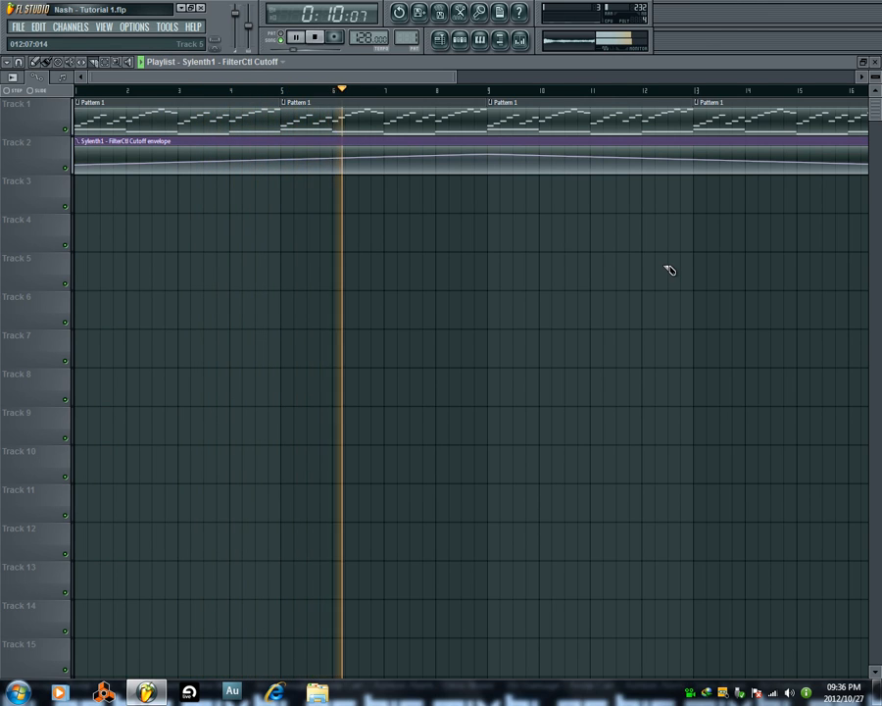
# Slice the cutoff automation clip at bar 9 and move its second part to bar 17 on Track 2.
pyautogui.click(488, 143)
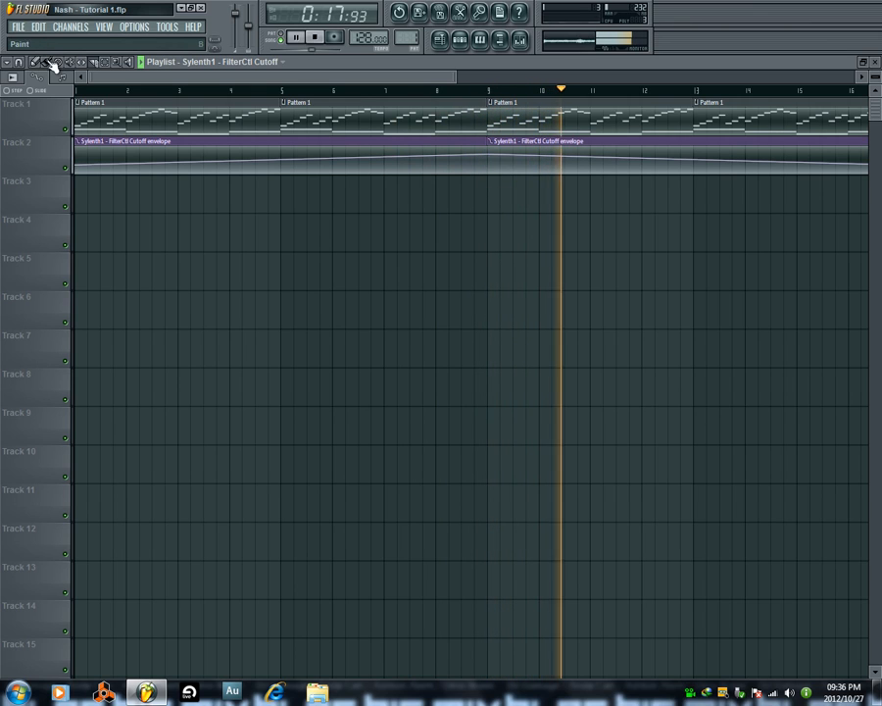
pyautogui.click(314, 37)
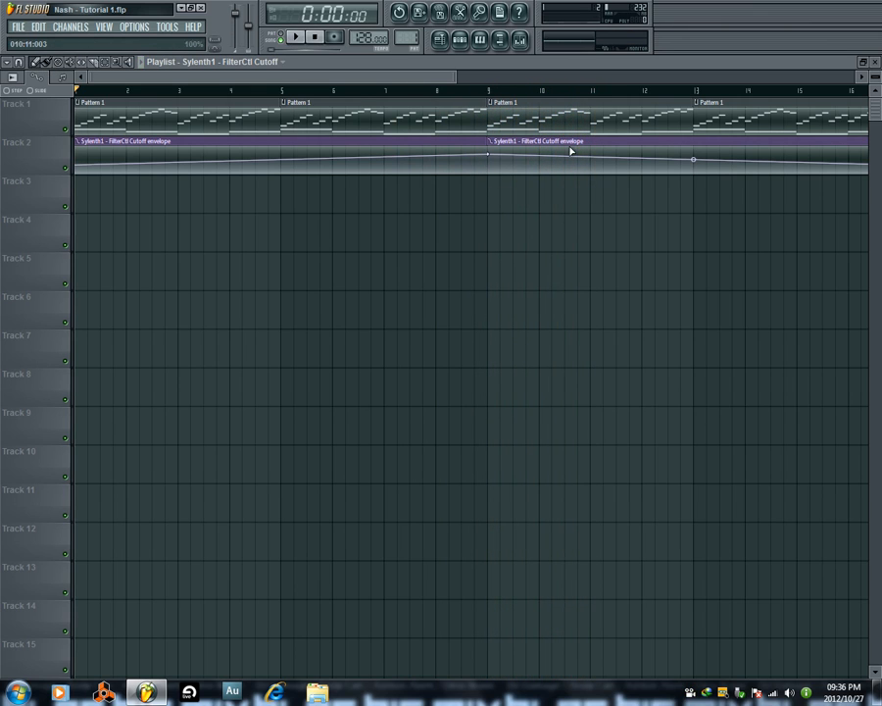
pyautogui.moveTo(535, 142); pyautogui.dragTo(824, 137)
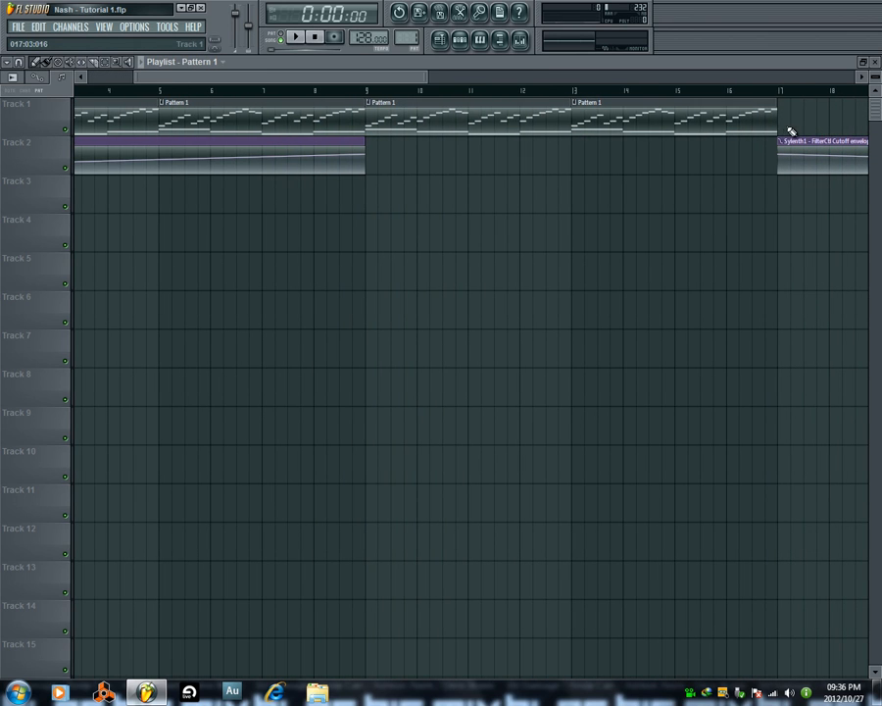
# Add a Pattern 1 clip on Track 1 at bar 17 and play the song briefly from midway through bar 8.
pyautogui.click(790, 129)
pyautogui.click(341, 90)
pyautogui.click(296, 38)
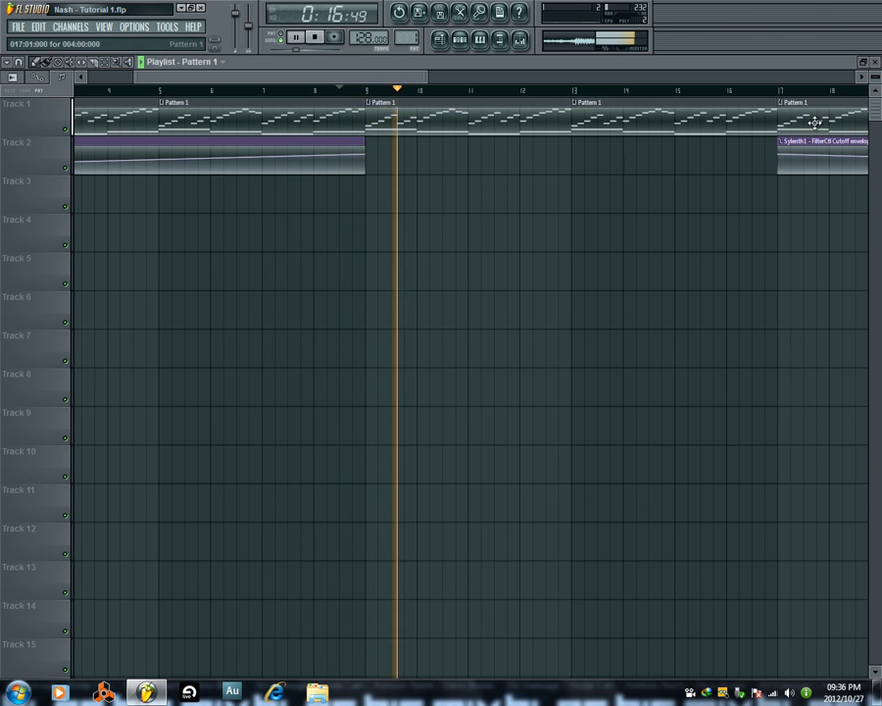
pyautogui.click(314, 40)
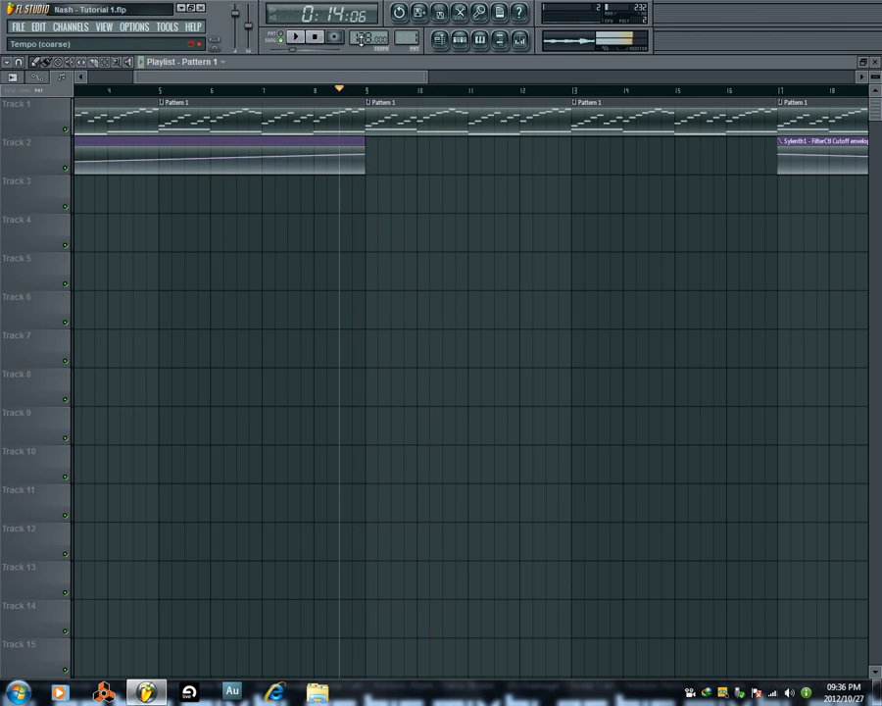
# Open the step sequencer and Sylenth1, close the channel settings and reposition both windows over the playlist.
pyautogui.click(460, 42)
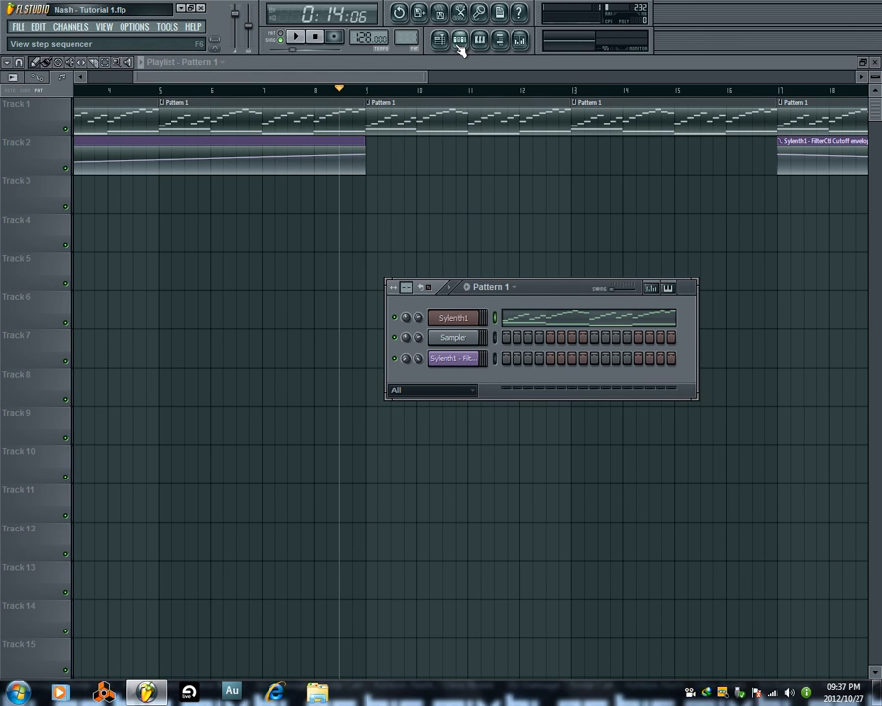
pyautogui.moveTo(557, 289); pyautogui.dragTo(357, 309)
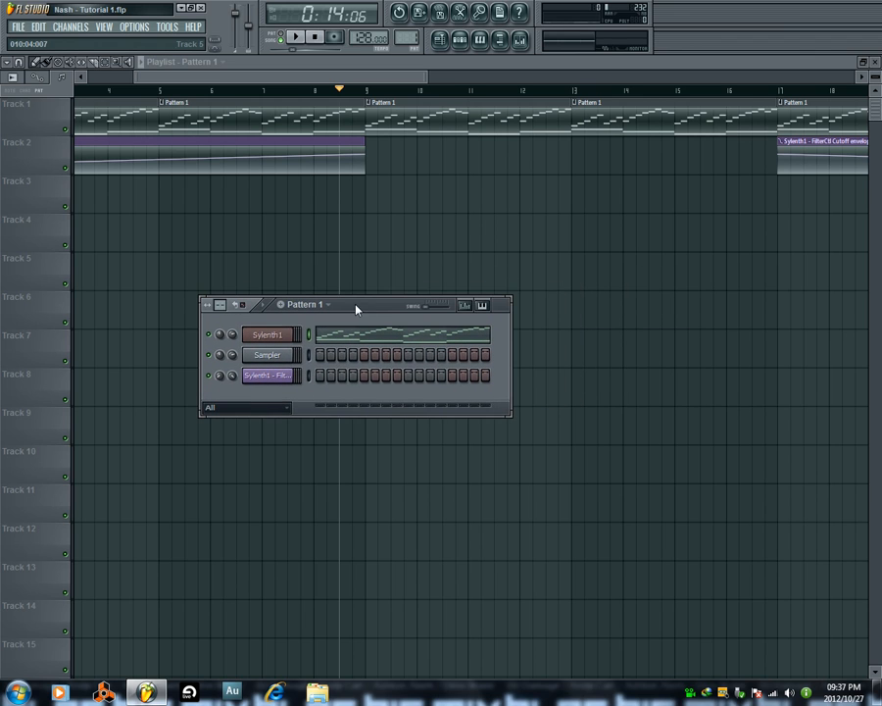
pyautogui.click(279, 338)
pyautogui.moveTo(340, 207); pyautogui.dragTo(386, 263)
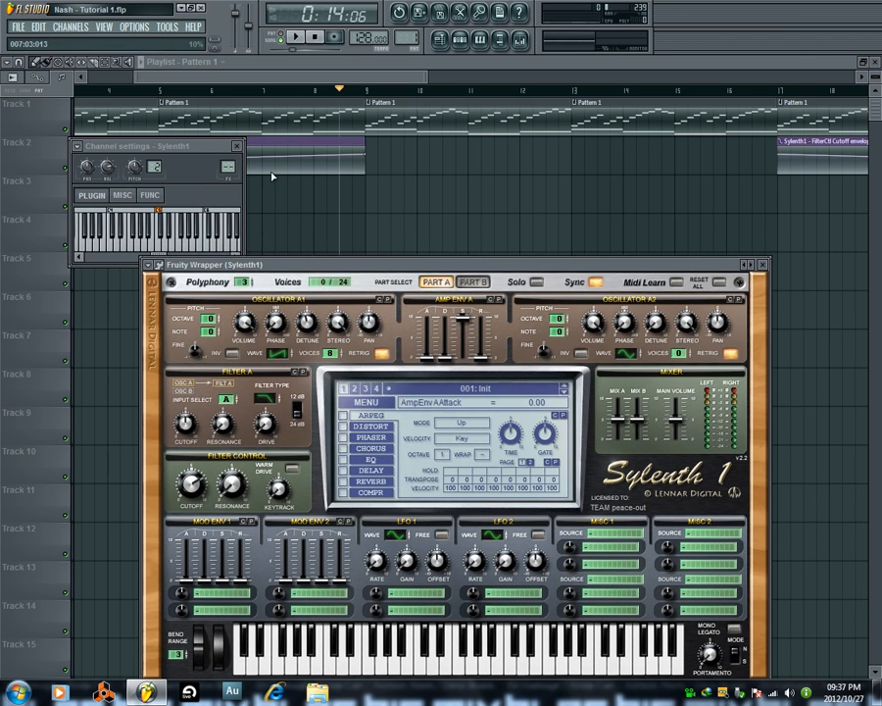
pyautogui.click(236, 145)
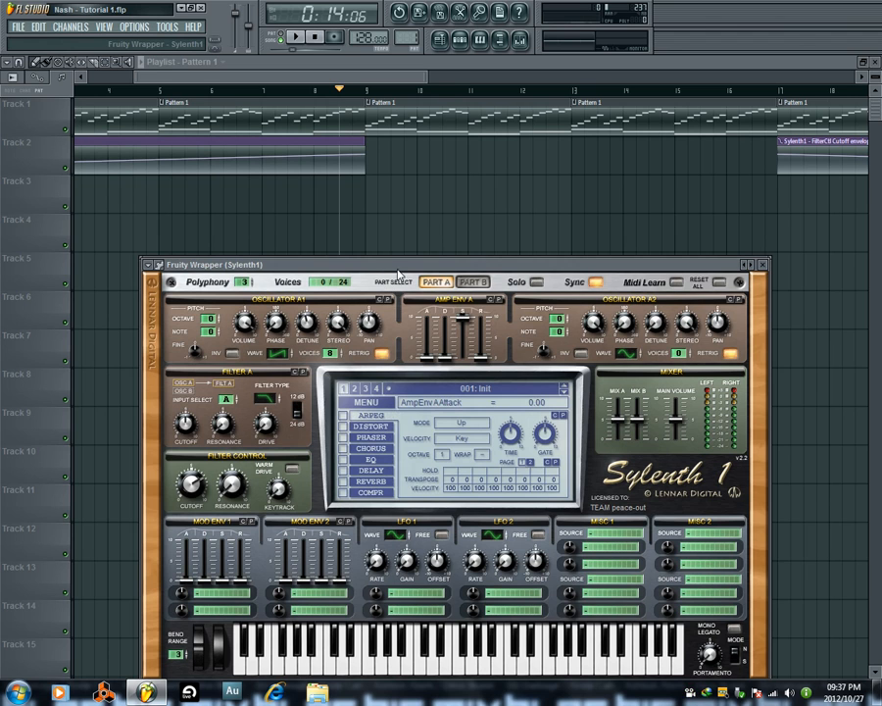
pyautogui.moveTo(394, 266); pyautogui.dragTo(395, 351)
pyautogui.moveTo(396, 292); pyautogui.dragTo(405, 180)
pyautogui.moveTo(522, 349); pyautogui.dragTo(508, 221)
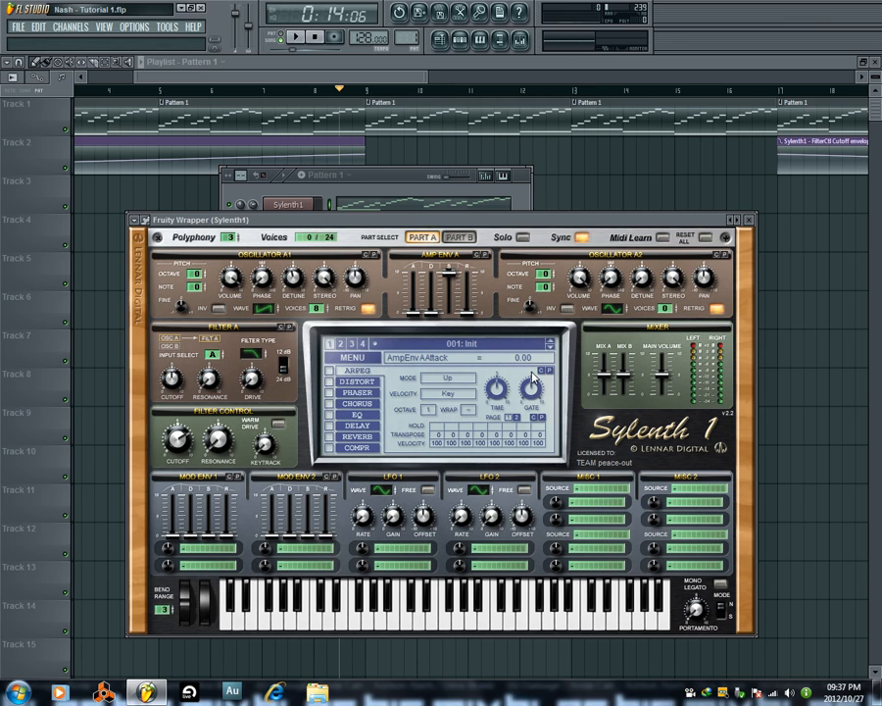
# Play Pattern 1 briefly in pattern mode, and arrange the step sequencer above the Sylenth1 window.
pyautogui.click(282, 38)
pyautogui.click(297, 39)
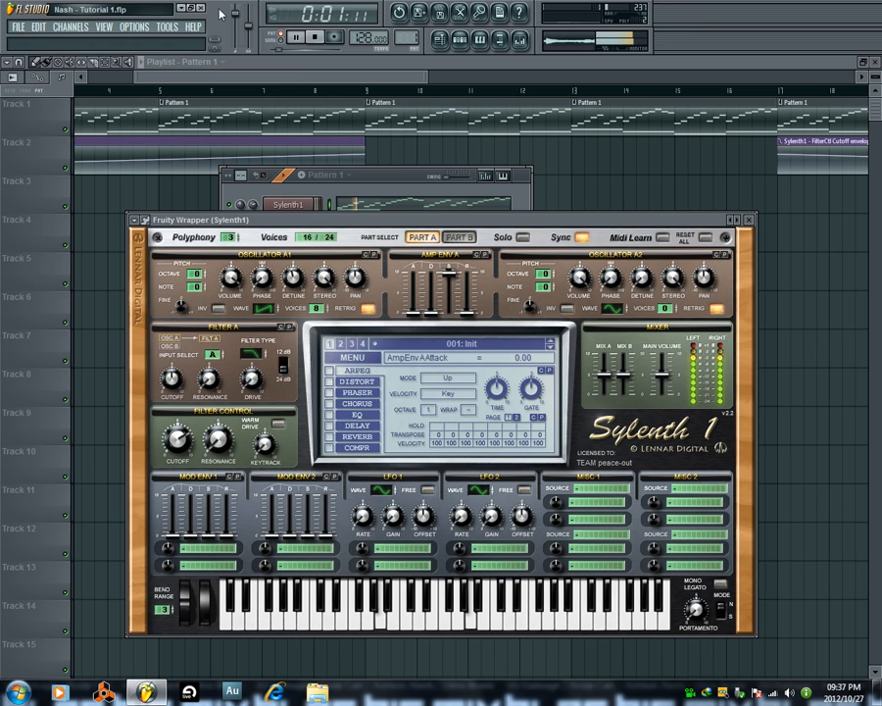
pyautogui.click(315, 36)
pyautogui.moveTo(403, 222); pyautogui.dragTo(392, 316)
pyautogui.moveTo(381, 179); pyautogui.dragTo(378, 145)
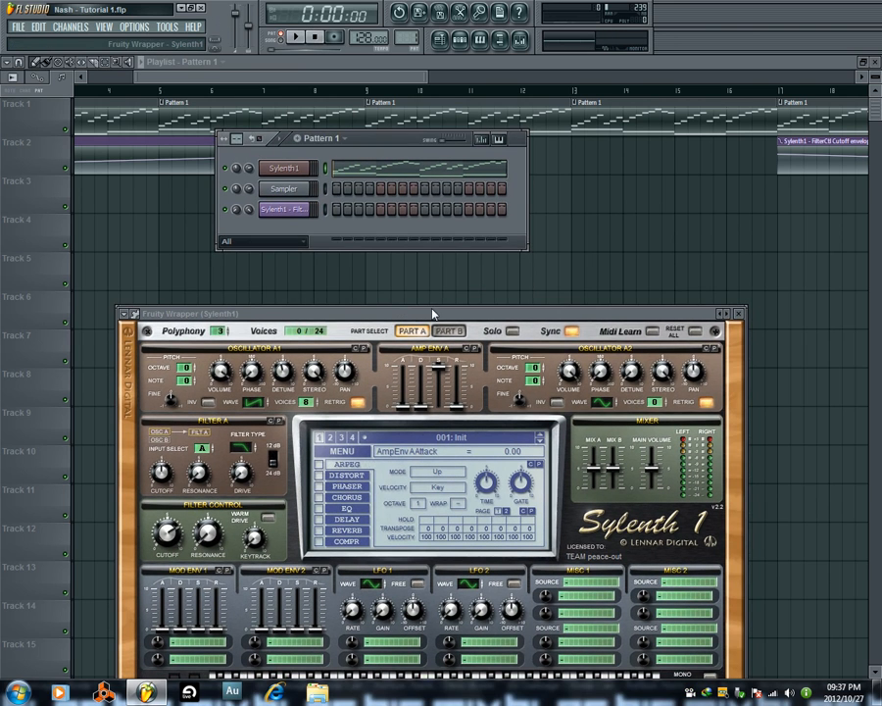
pyautogui.moveTo(429, 314); pyautogui.dragTo(424, 258)
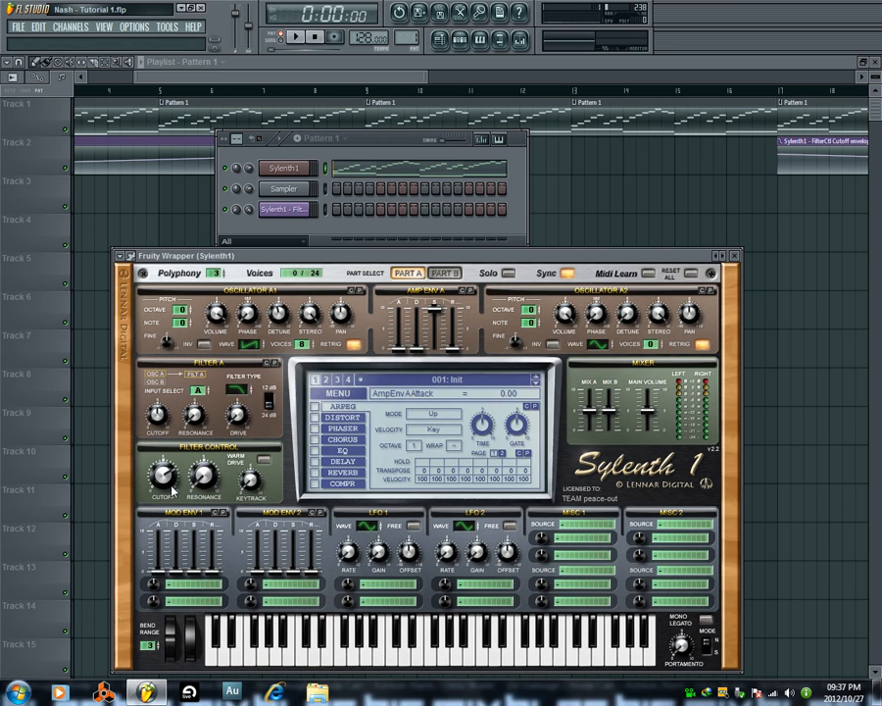
# Assign Mod Env 1's first destination to Cutoff A with a modulation amount of 4.10.
pyautogui.click(172, 586)
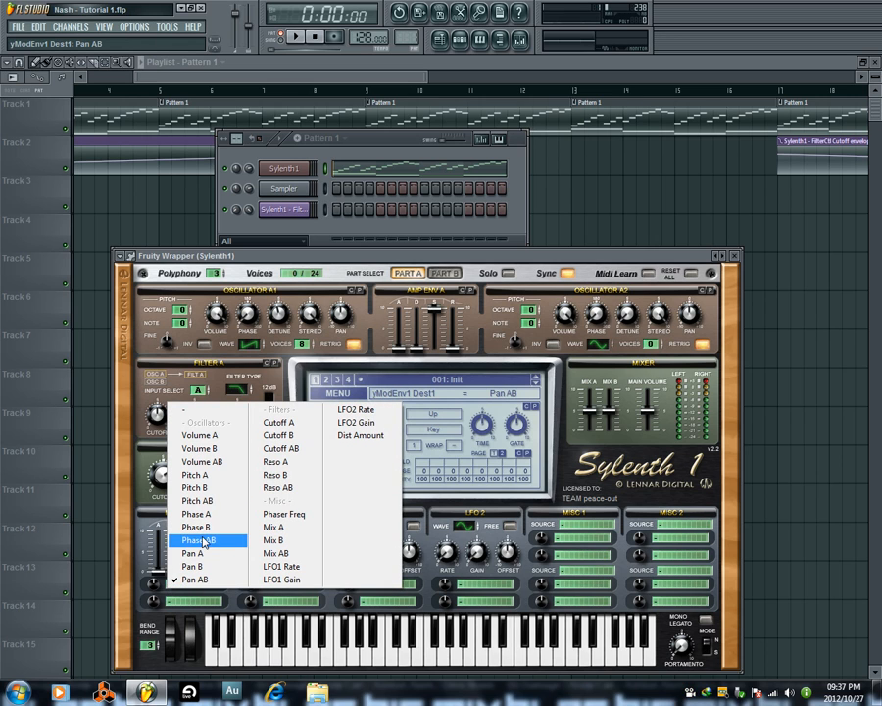
pyautogui.click(301, 426)
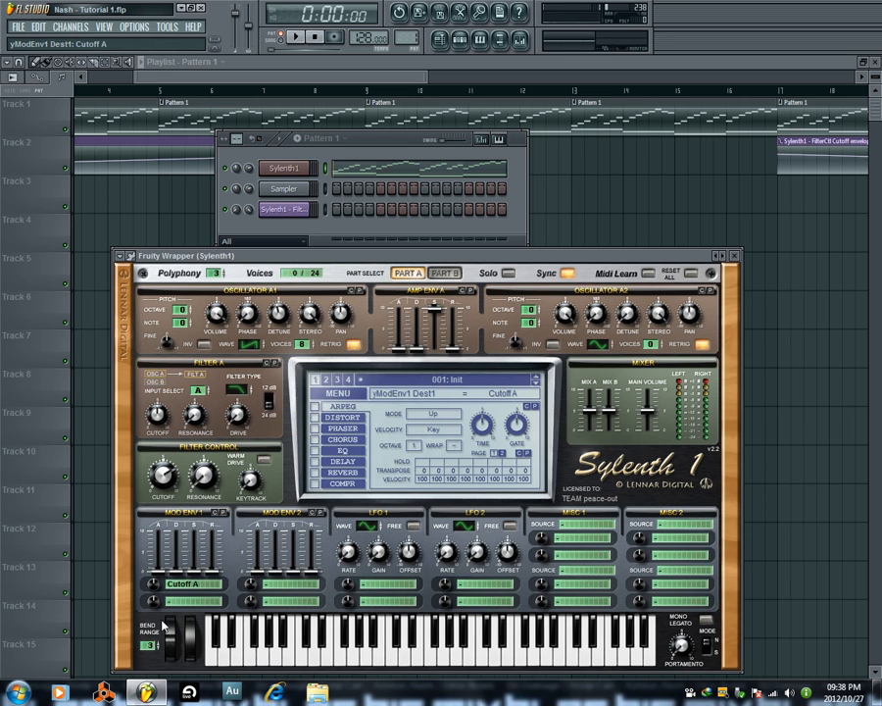
pyautogui.moveTo(154, 592); pyautogui.dragTo(165, 573)
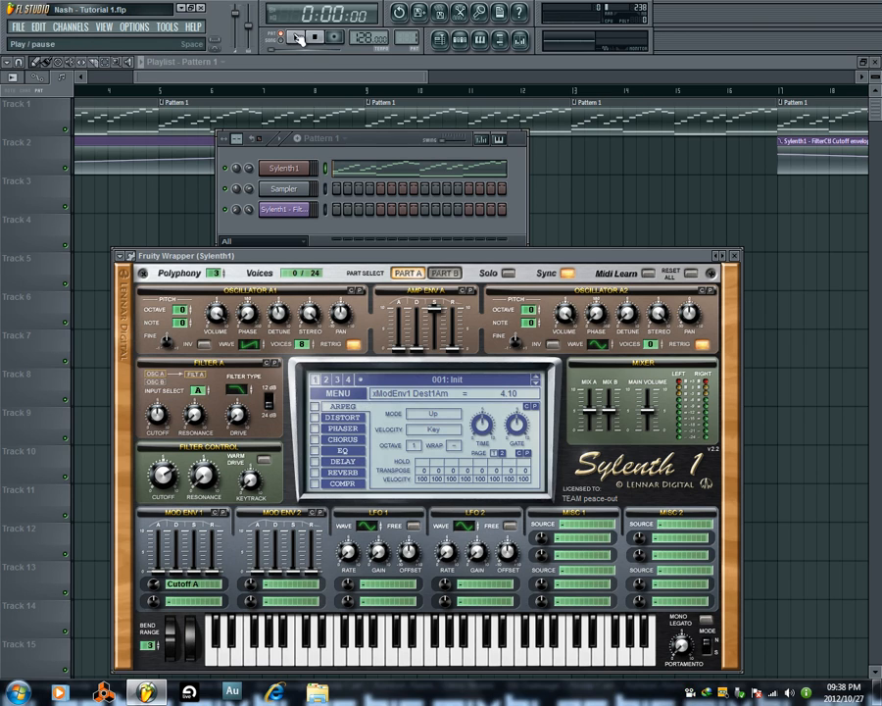
# Raise Mod Env 1's decay to 3.16 while Pattern 1 plays, and stop playback.
pyautogui.click(295, 36)
pyautogui.moveTo(174, 569); pyautogui.dragTo(182, 541)
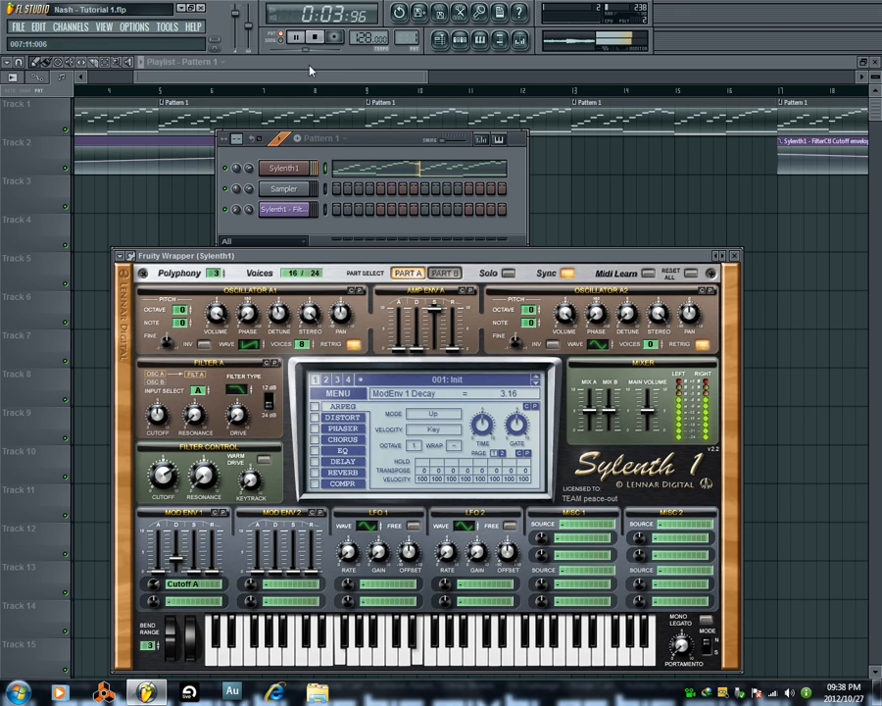
pyautogui.click(315, 39)
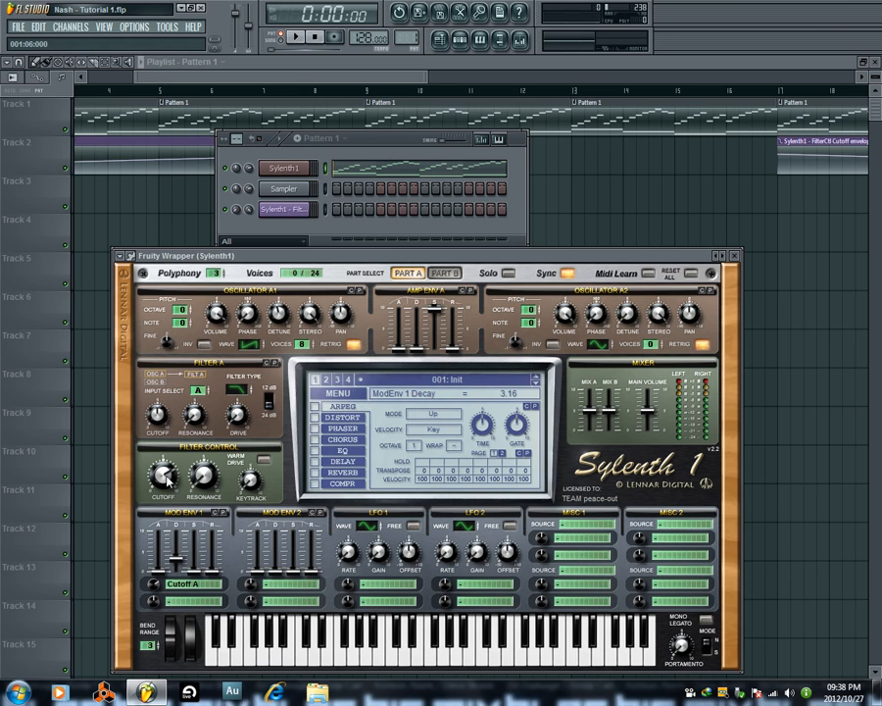
# Move the Filter Control cutoff to 30.81 Hz, 1248.75 Hz and finally 584.33 Hz, and start playback in song mode.
pyautogui.moveTo(165, 477); pyautogui.dragTo(168, 538)
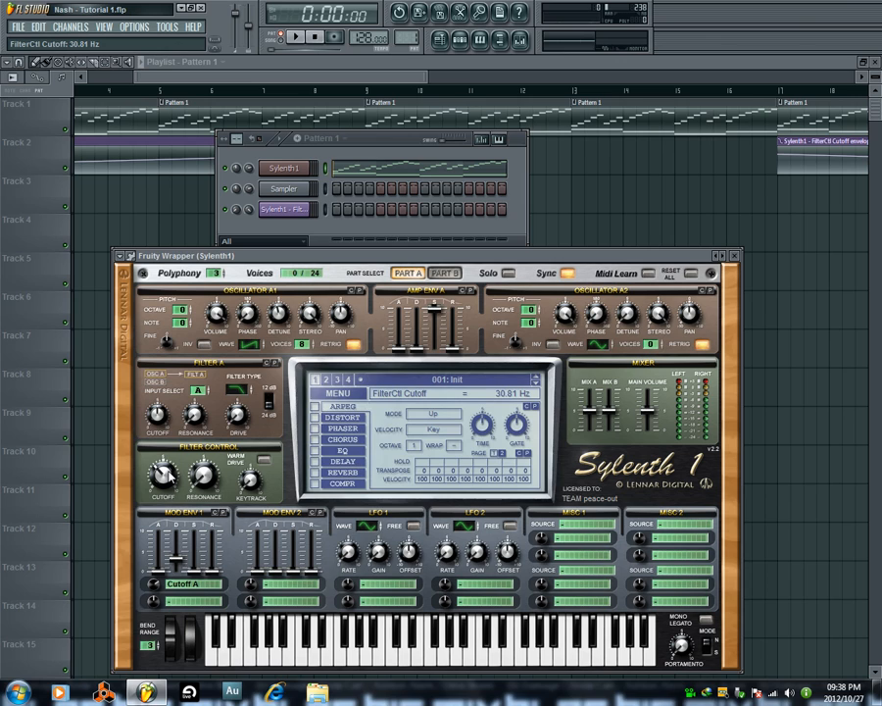
pyautogui.moveTo(168, 480); pyautogui.dragTo(170, 449)
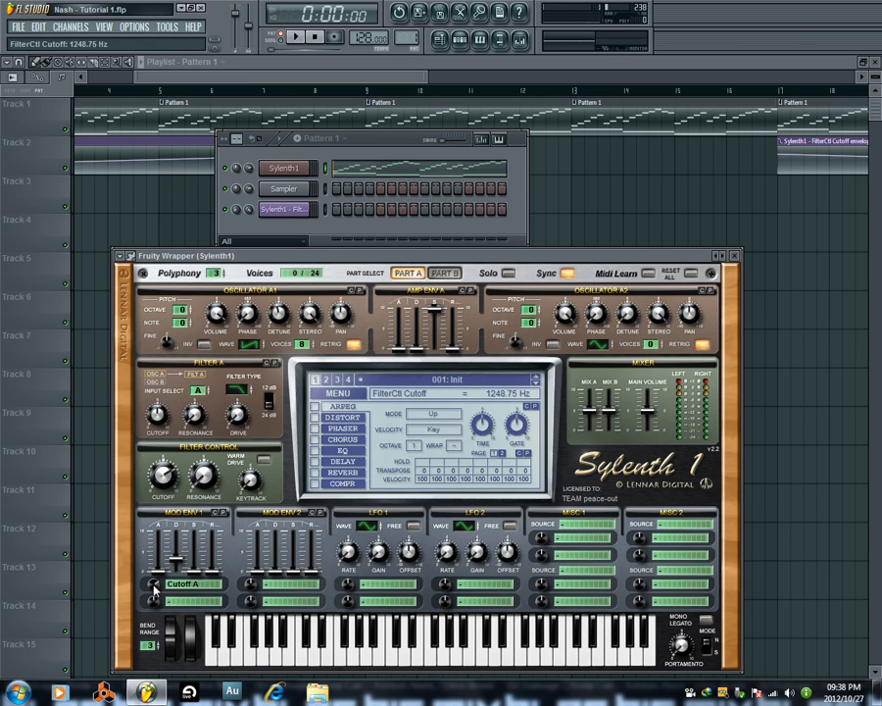
pyautogui.moveTo(163, 475); pyautogui.dragTo(166, 495)
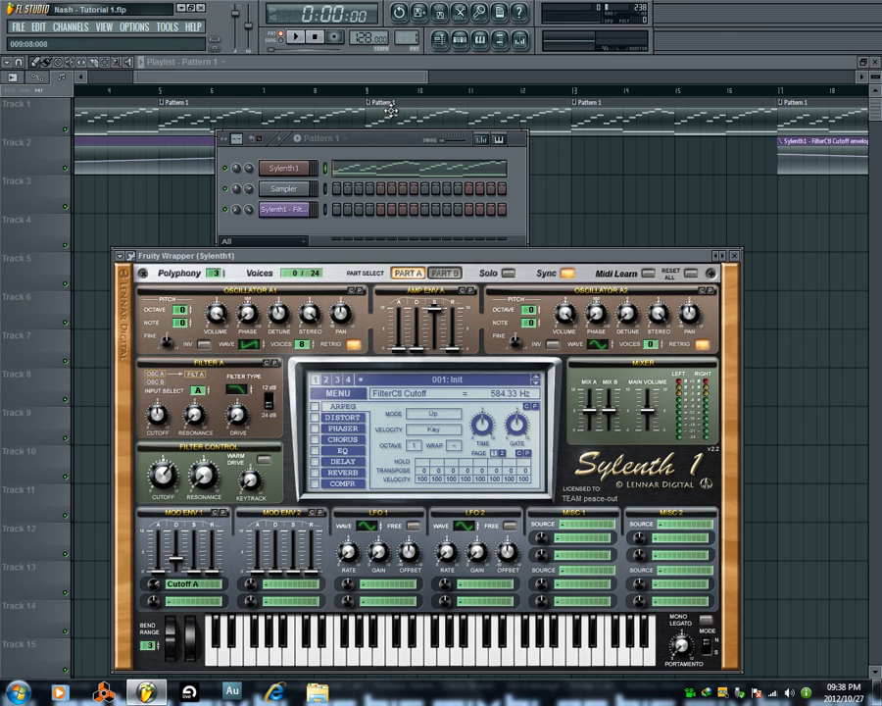
pyautogui.click(296, 38)
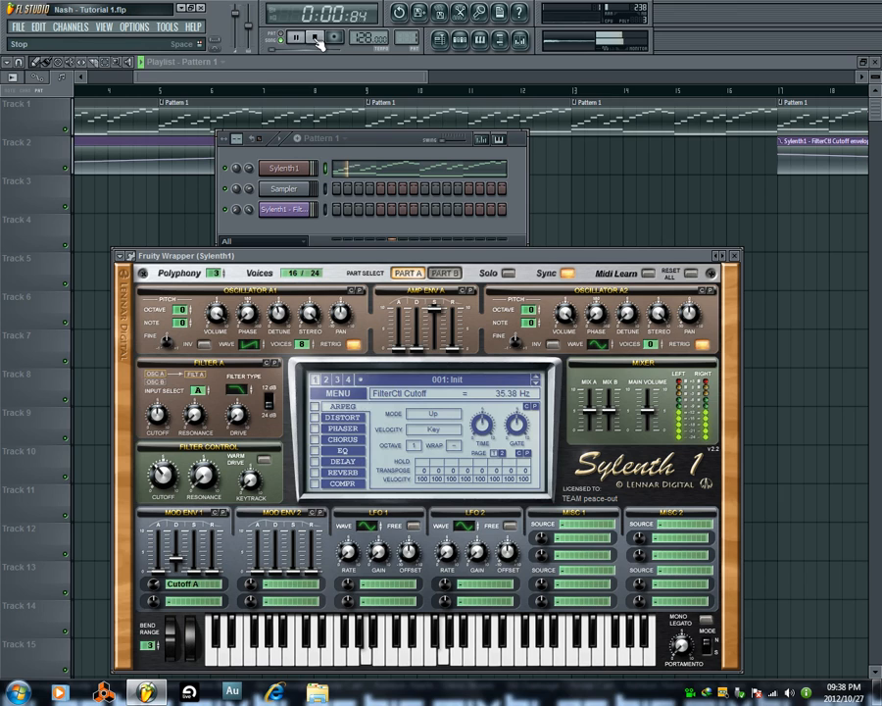
# Audition the song with Mod Env 1's decay at 0.00, and set the decay to 2.53 with playback stopped.
pyautogui.click(314, 37)
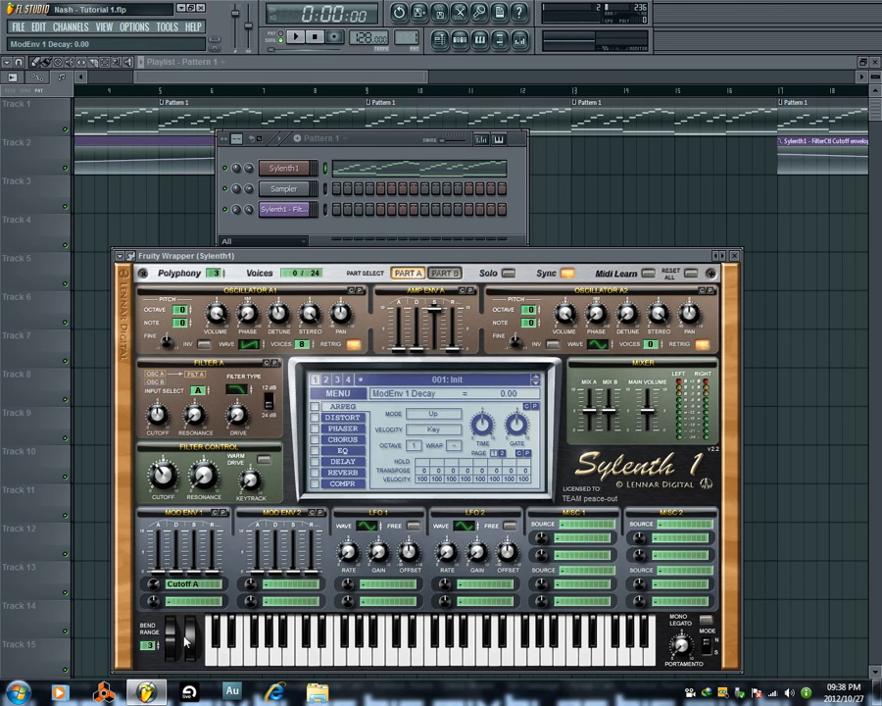
pyautogui.click(296, 37)
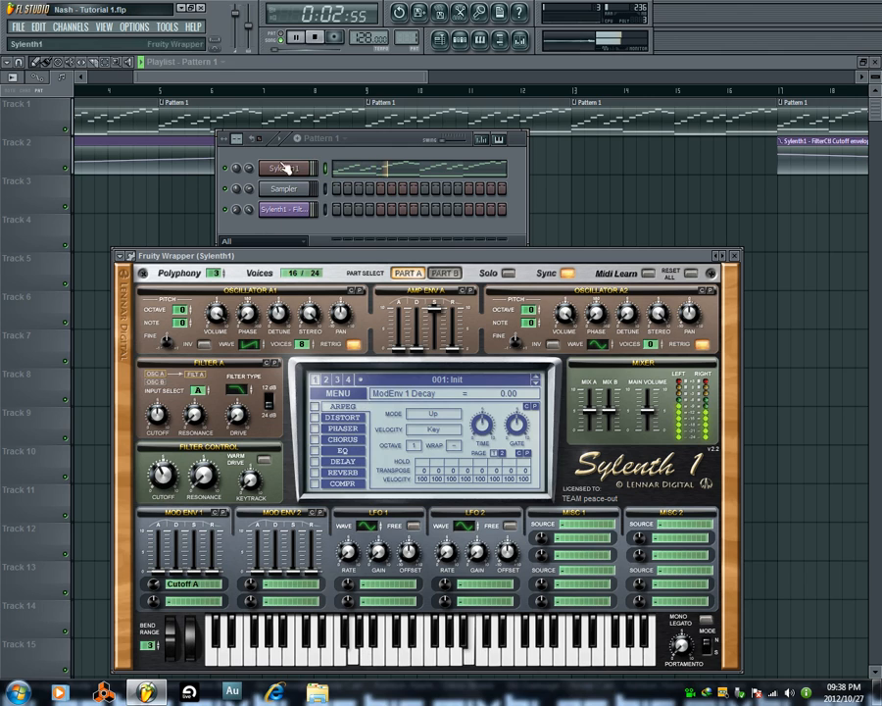
pyautogui.press('space')
pyautogui.moveTo(177, 570); pyautogui.dragTo(177, 535)
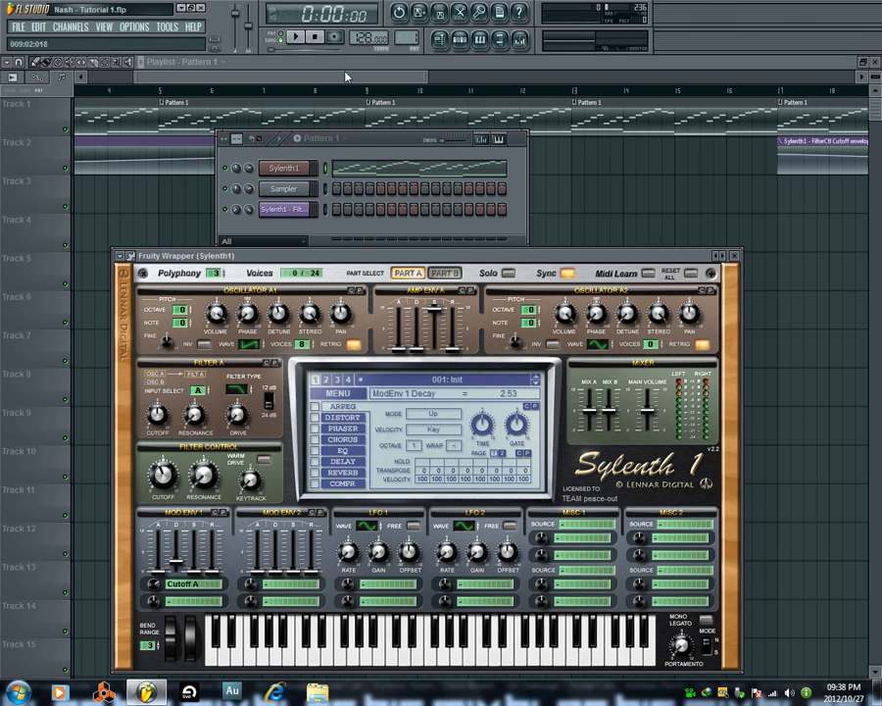
# Raise Mod Env 1's release to 2.07 during song playback, and replay the start of the song.
pyautogui.click(303, 40)
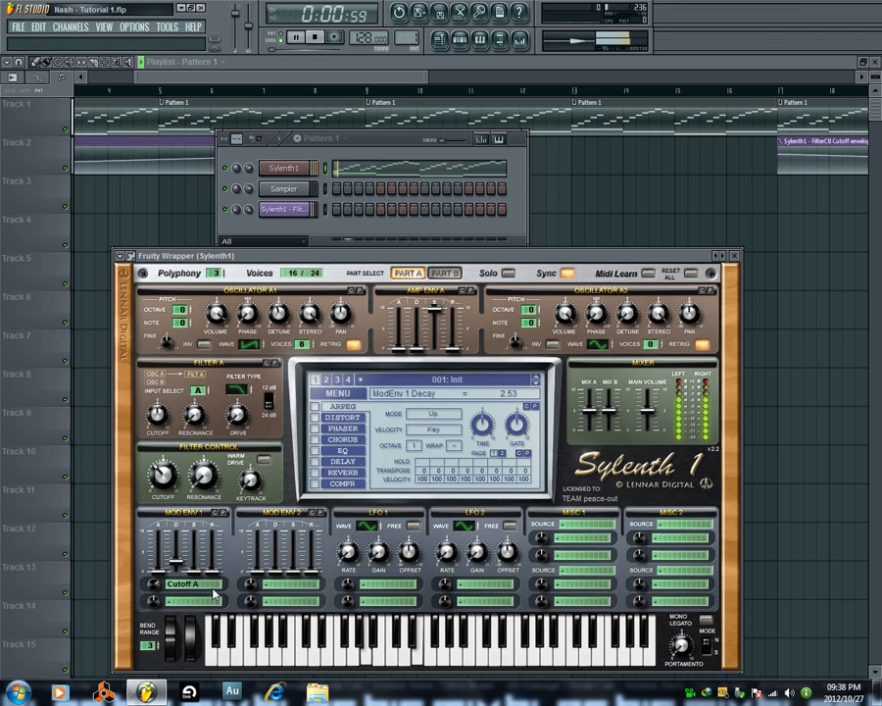
pyautogui.moveTo(176, 564); pyautogui.dragTo(222, 554)
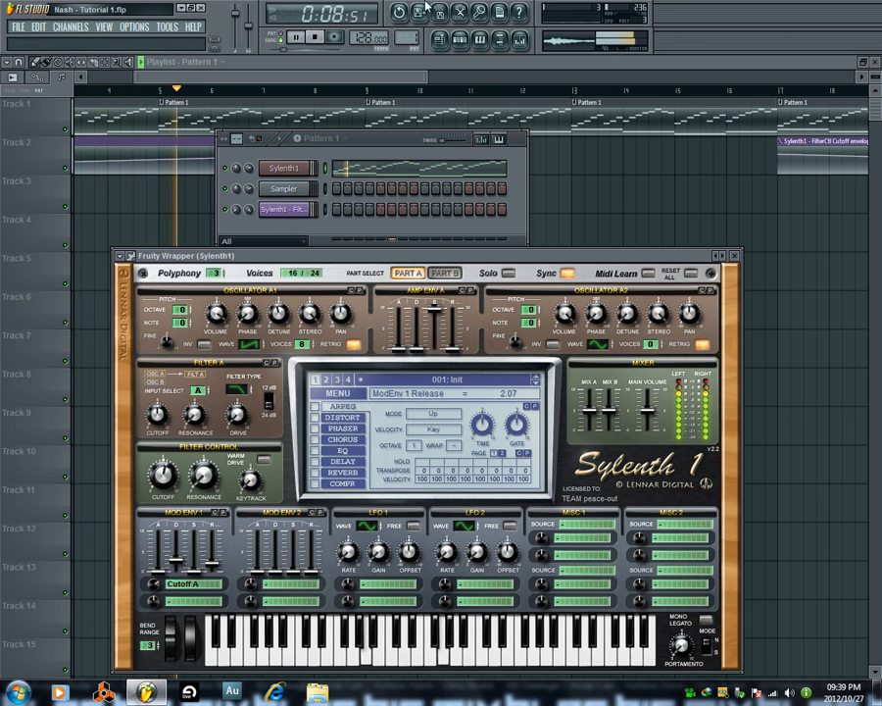
pyautogui.click(316, 36)
pyautogui.moveTo(383, 143); pyautogui.dragTo(422, 144)
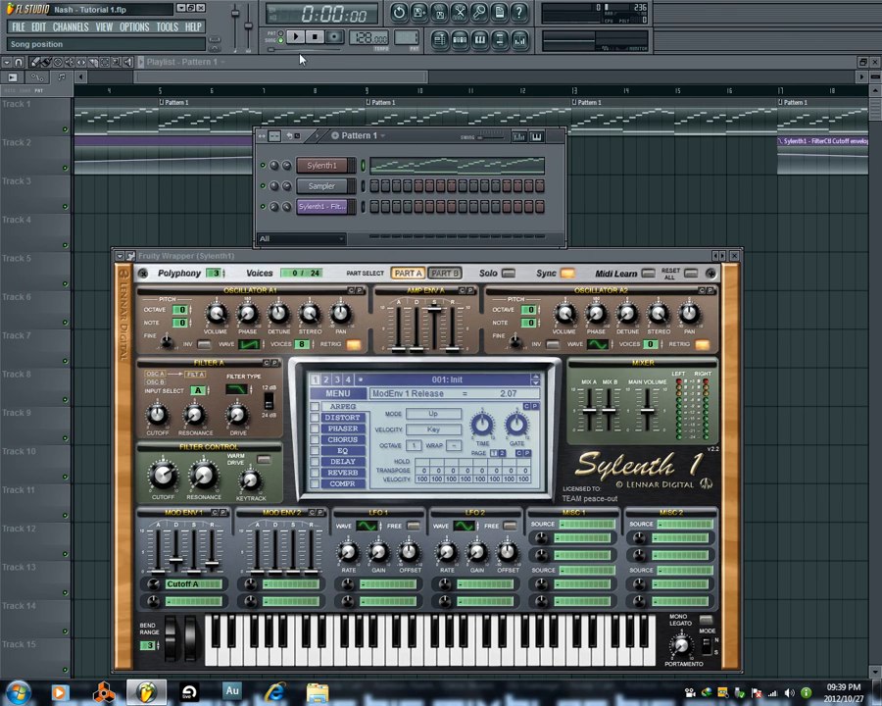
pyautogui.click(295, 36)
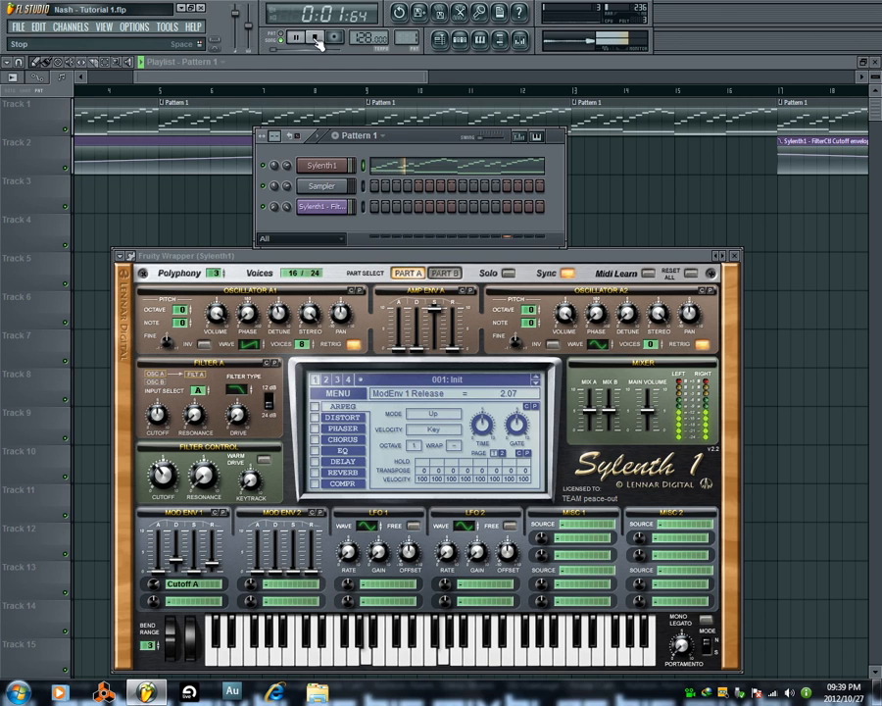
pyautogui.click(315, 36)
# Set Oscillator A2 to the noise waveform with 1 voice.
pyautogui.moveTo(447, 258); pyautogui.dragTo(443, 188)
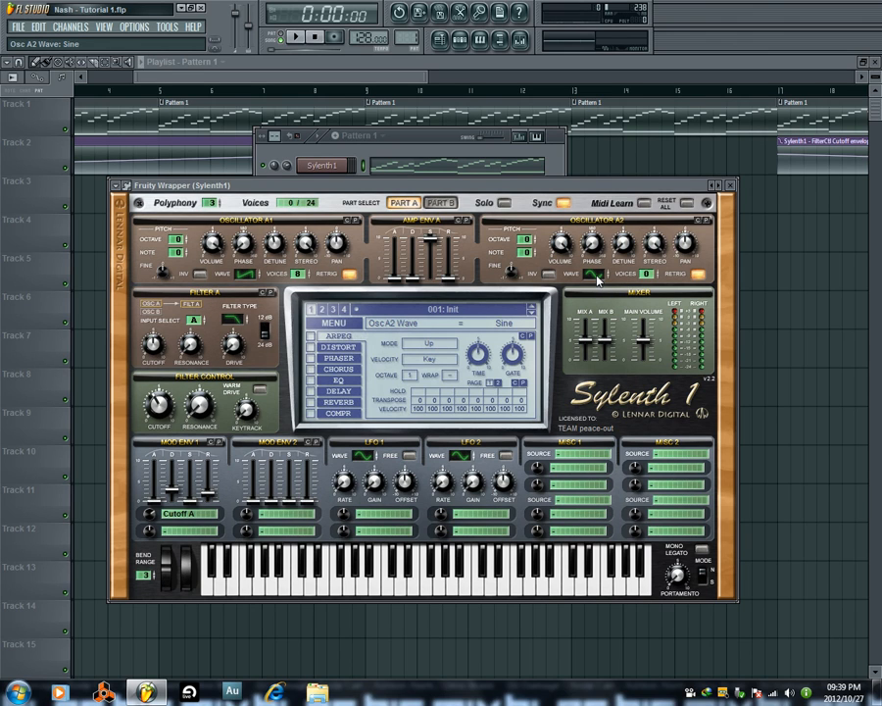
pyautogui.moveTo(596, 278); pyautogui.dragTo(608, 218)
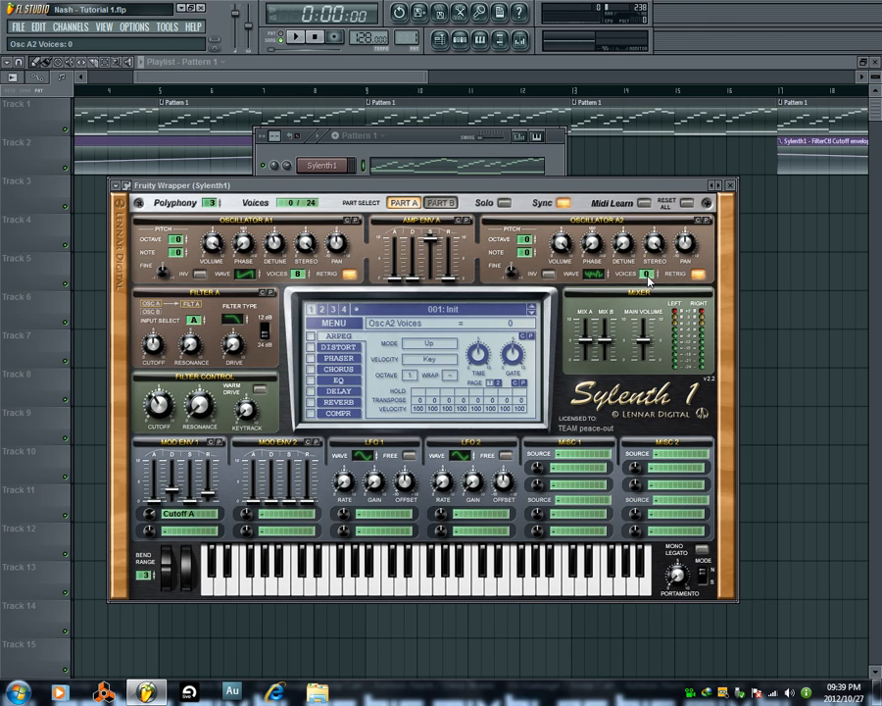
pyautogui.moveTo(649, 274); pyautogui.dragTo(648, 270)
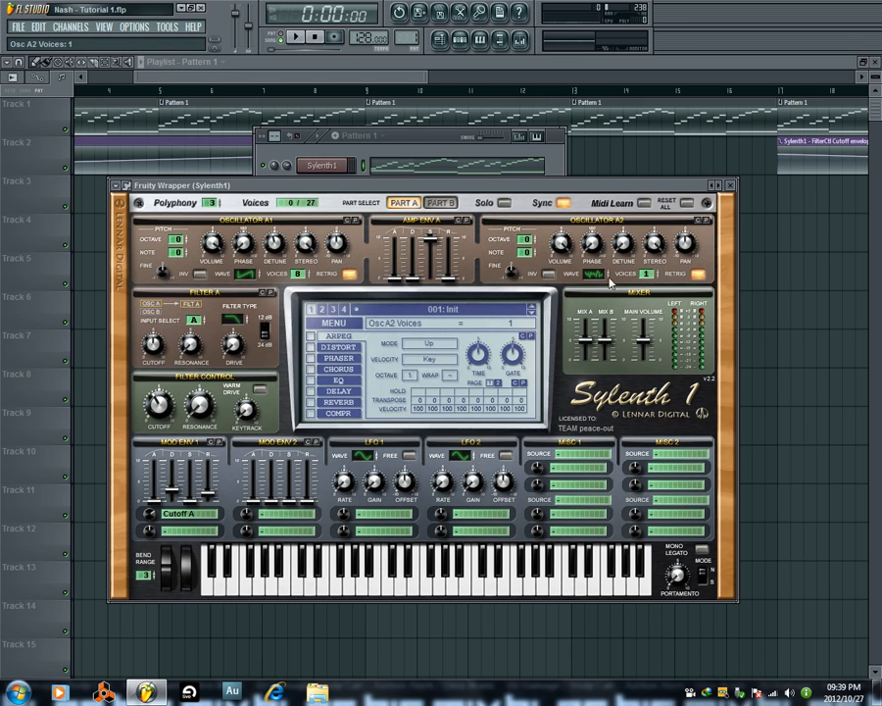
# Audition the song from its start and from bar 9, stop playback, and bring the Sylenth1 window back up.
pyautogui.click(296, 37)
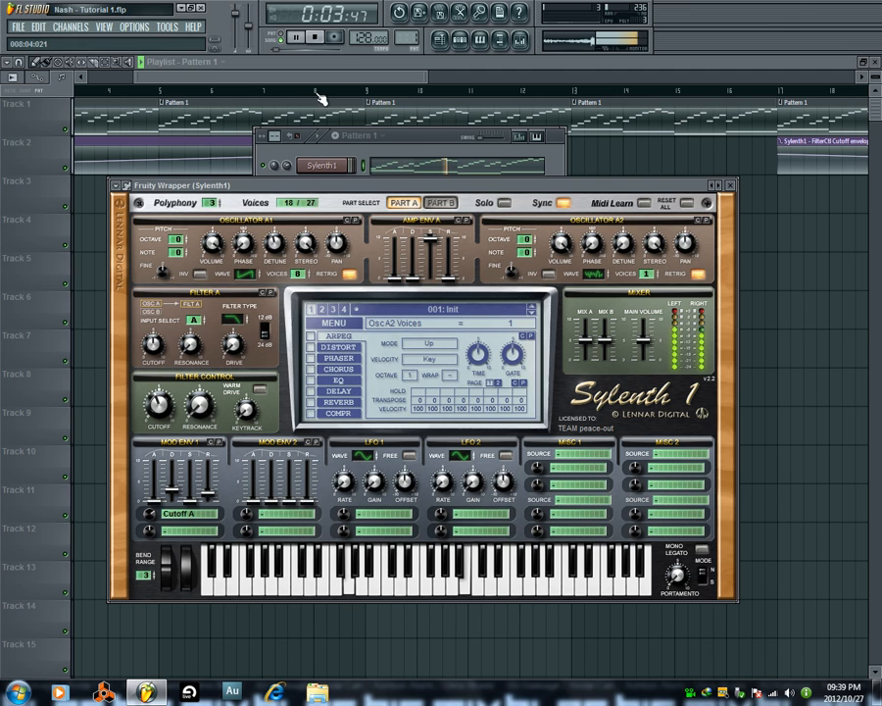
pyautogui.click(370, 90)
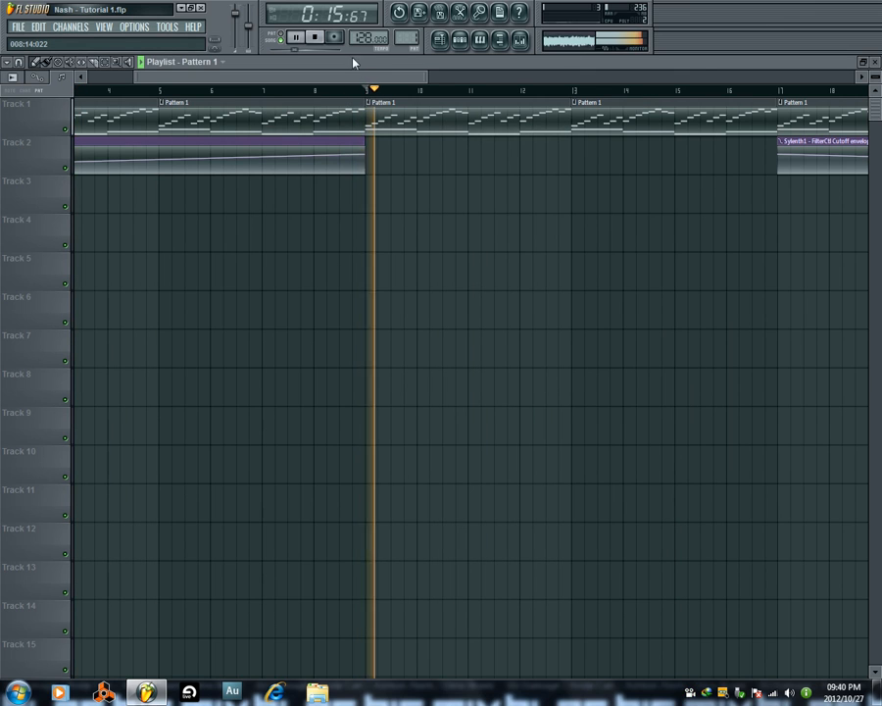
pyautogui.click(460, 41)
pyautogui.click(314, 38)
pyautogui.click(336, 169)
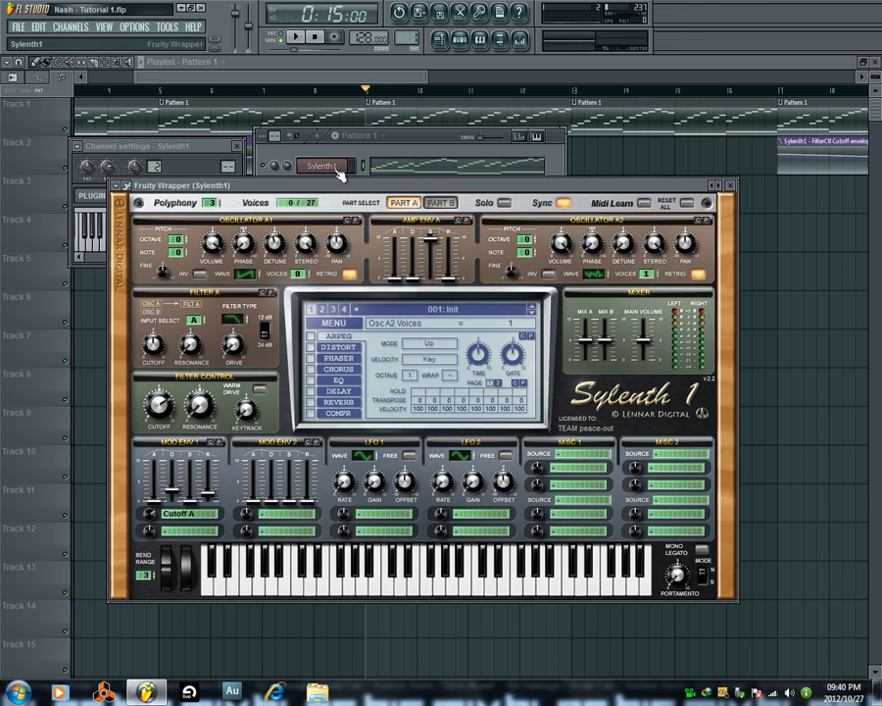
# Set Oscillator A2's volume to 0.00, 0.62 and finally 0.67, auditioning it in song mode and pattern mode.
pyautogui.moveTo(551, 360); pyautogui.dragTo(546, 372)
pyautogui.click(297, 39)
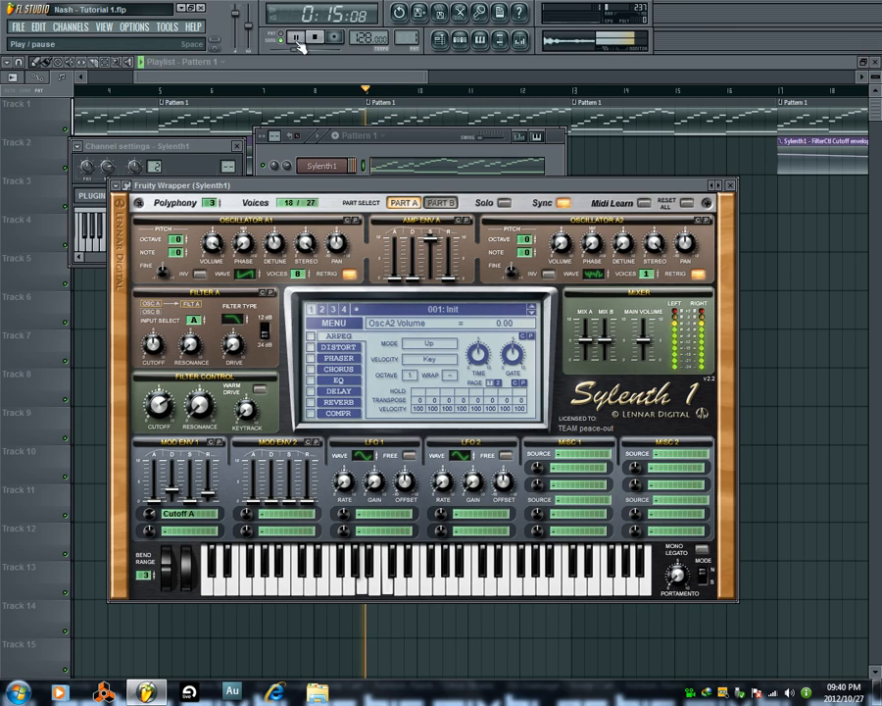
pyautogui.moveTo(562, 245); pyautogui.dragTo(564, 239)
pyautogui.click(314, 37)
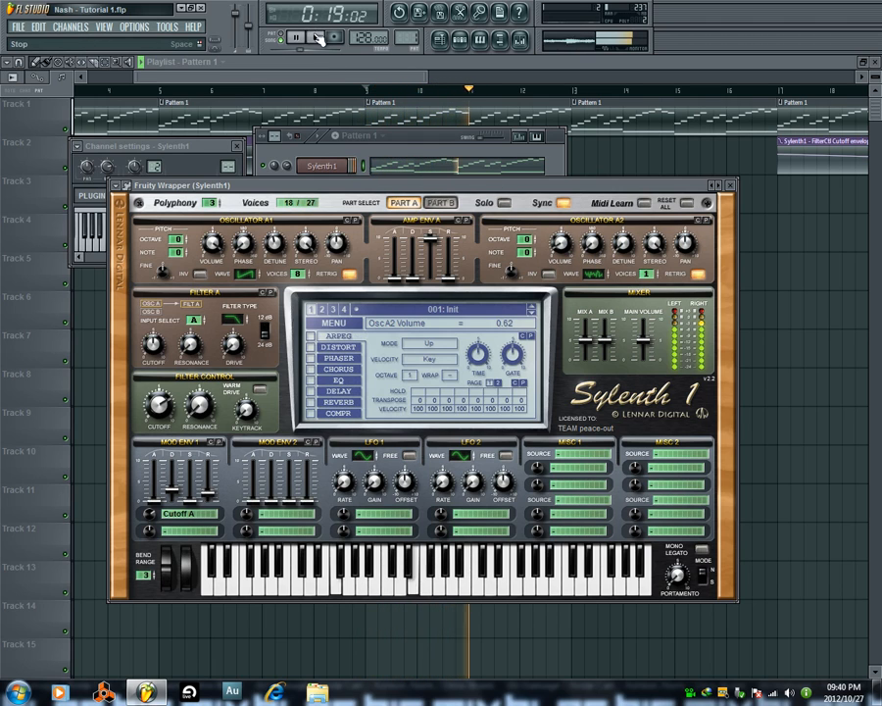
pyautogui.click(294, 37)
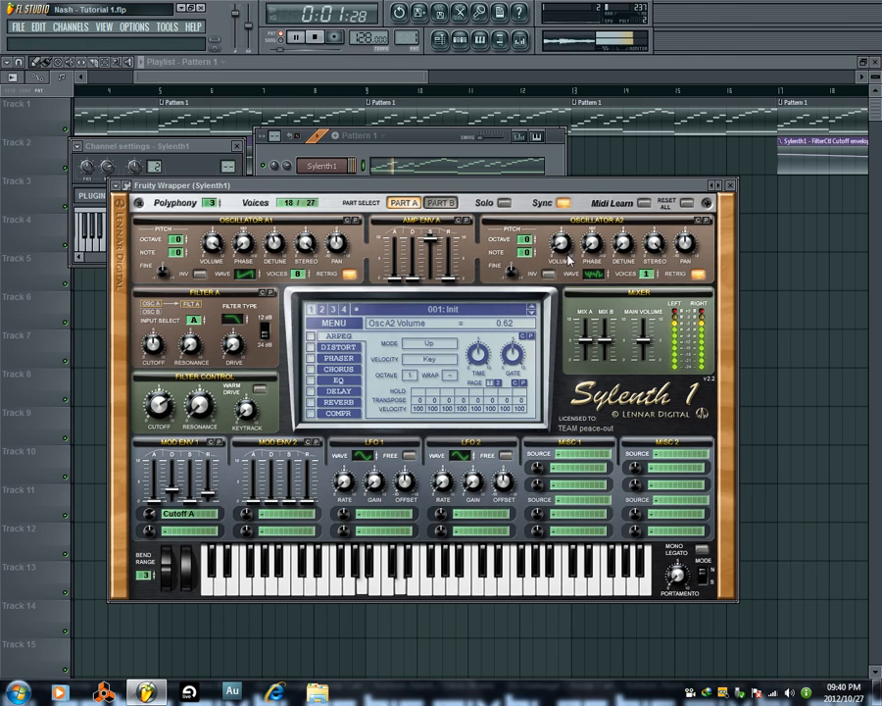
pyautogui.moveTo(566, 253); pyautogui.dragTo(562, 247)
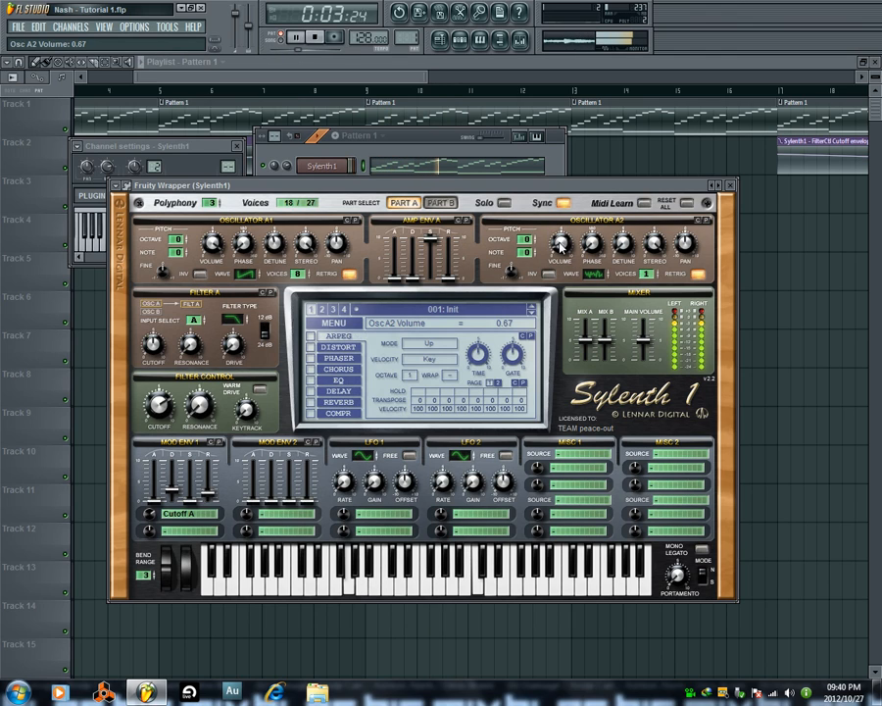
pyautogui.click(315, 36)
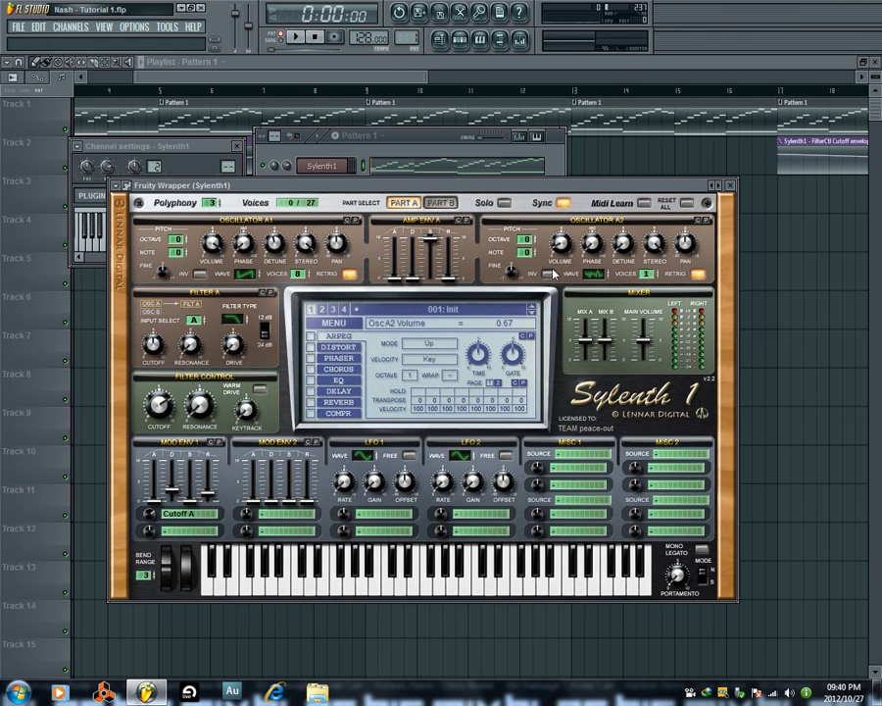
# Rearrange the windows so the step sequencer's Sylenth1 channel shows above the Sylenth1 window.
pyautogui.moveTo(468, 191); pyautogui.dragTo(453, 166)
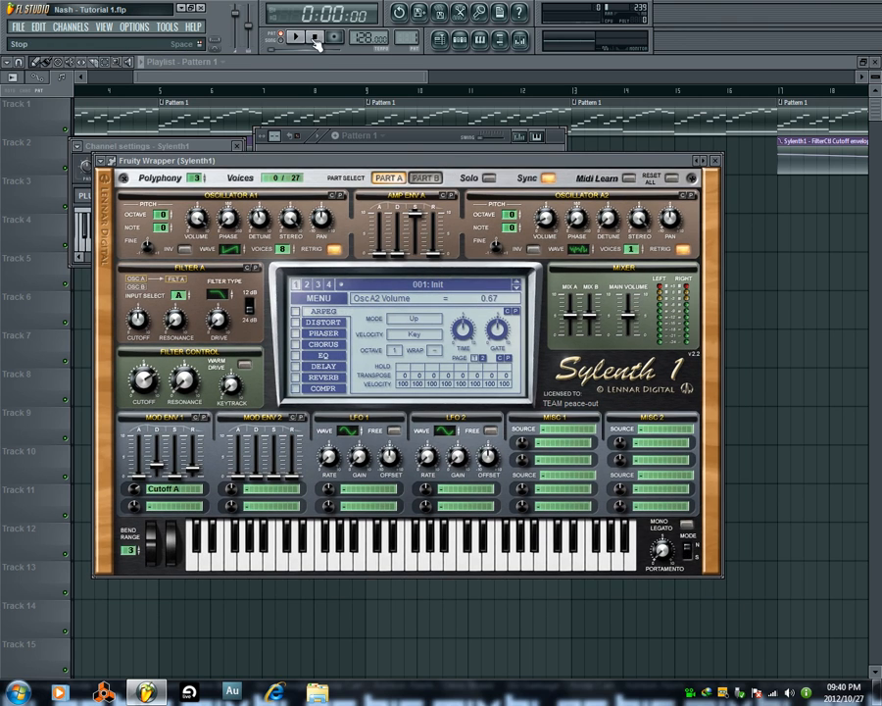
pyautogui.moveTo(407, 163); pyautogui.dragTo(409, 199)
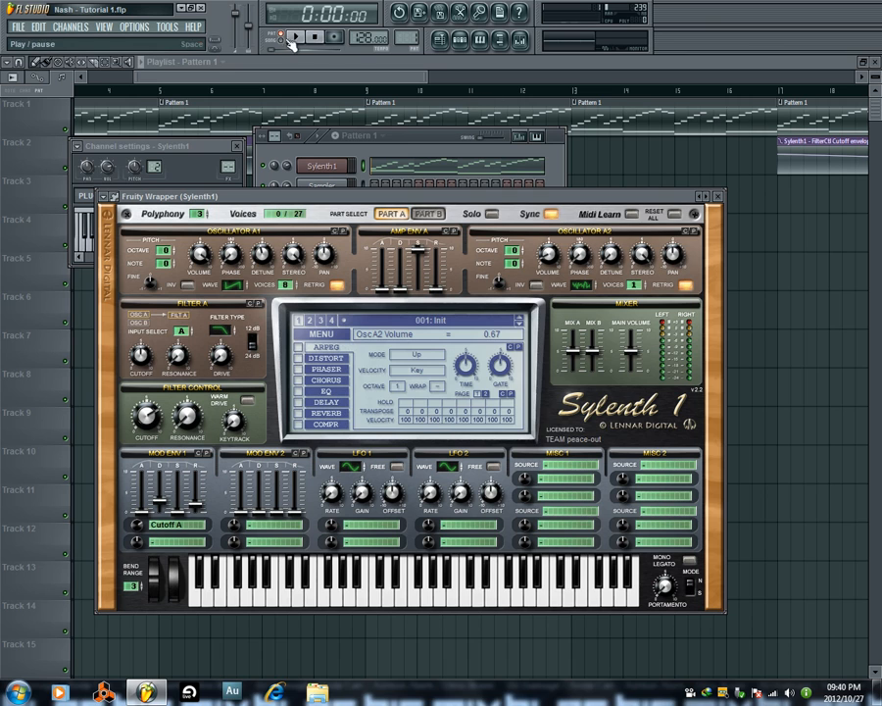
pyautogui.moveTo(412, 145); pyautogui.dragTo(370, 140)
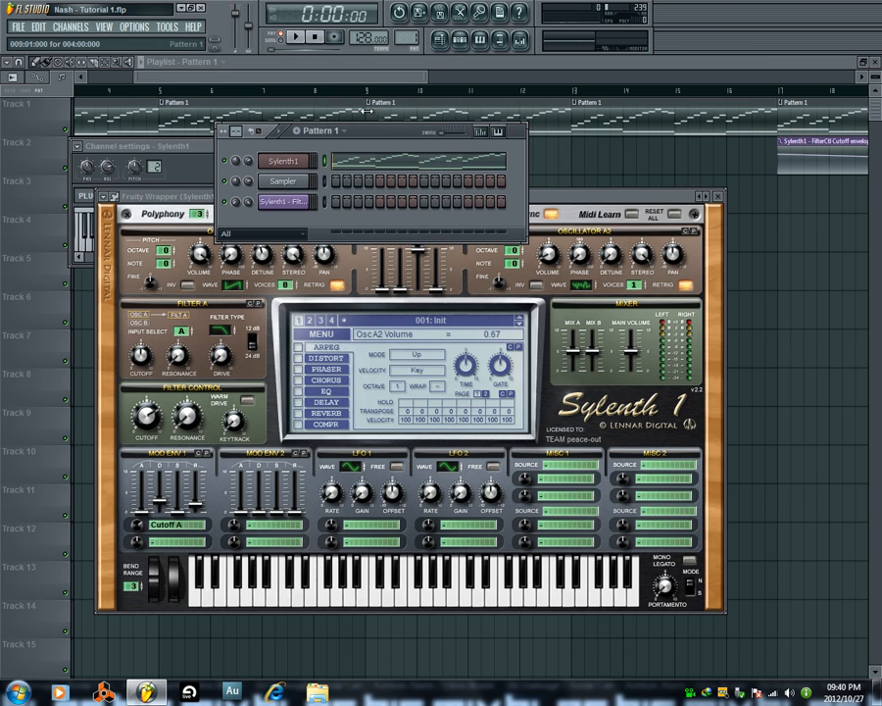
pyautogui.moveTo(536, 198); pyautogui.dragTo(527, 213)
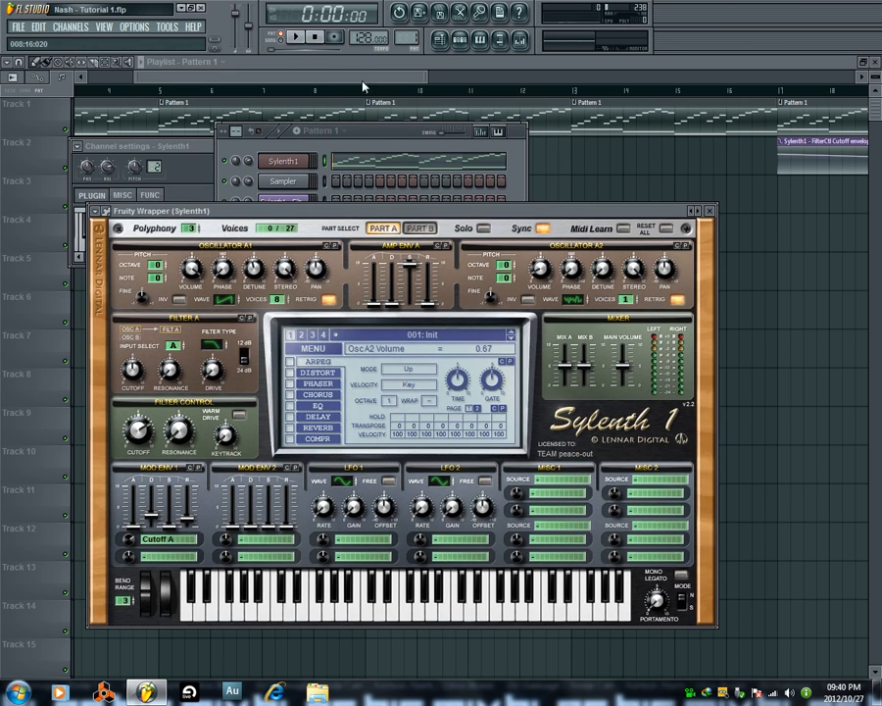
# Try portamento times of 4.05, 4.10 and 4.24 while Pattern 1 plays, and stop playback.
pyautogui.click(299, 41)
pyautogui.moveTo(659, 595); pyautogui.dragTo(658, 551)
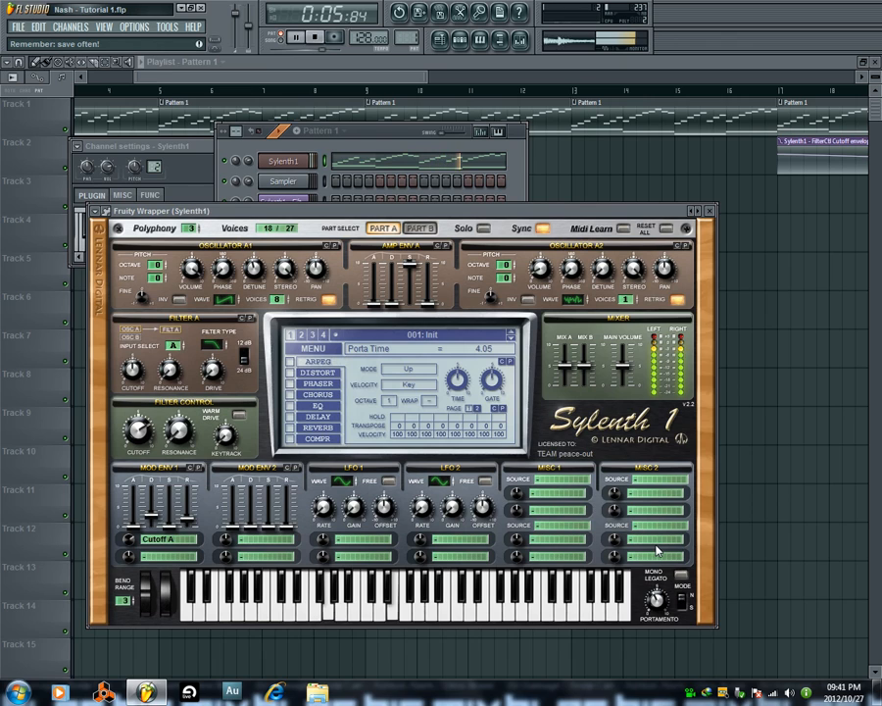
pyautogui.moveTo(657, 552); pyautogui.dragTo(648, 538)
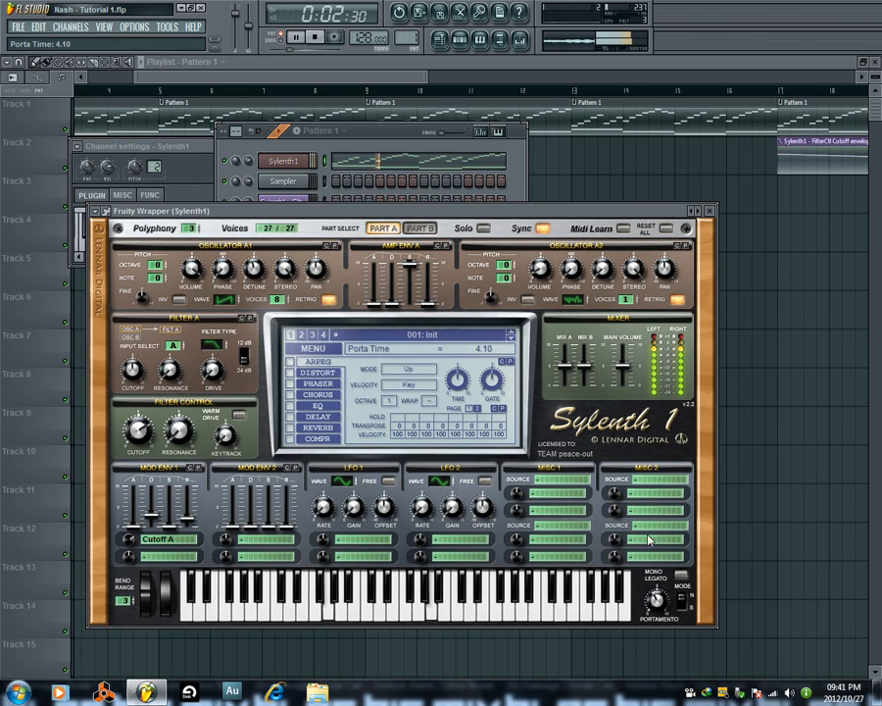
pyautogui.press('space')
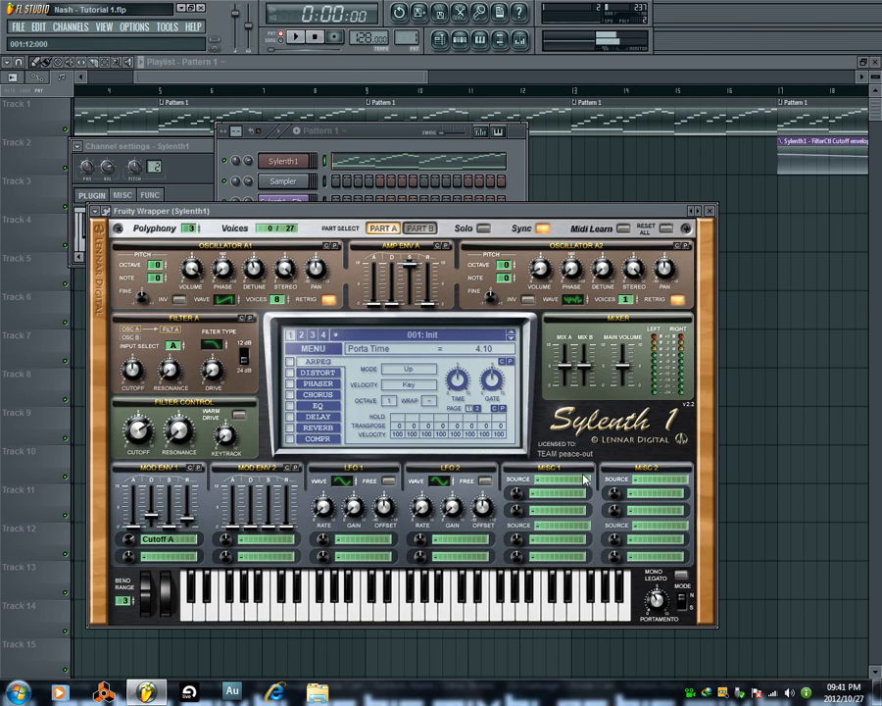
pyautogui.click(298, 37)
pyautogui.moveTo(656, 599); pyautogui.dragTo(659, 598)
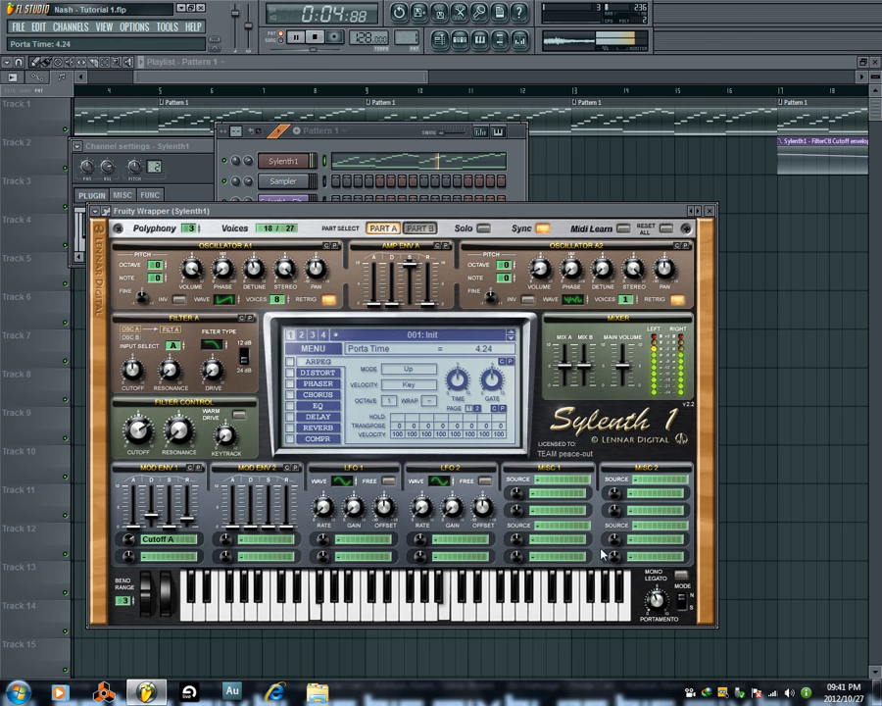
pyautogui.click(317, 38)
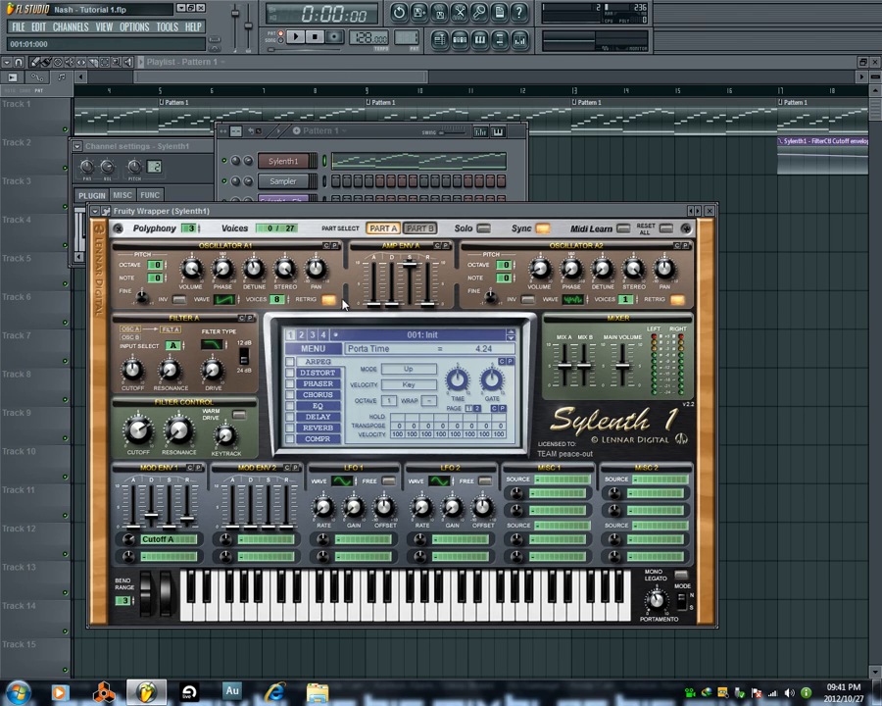
# Switch the portamento mode to Slide, and nudge the portamento time to 4.29 while Pattern 1 plays.
pyautogui.click(681, 600)
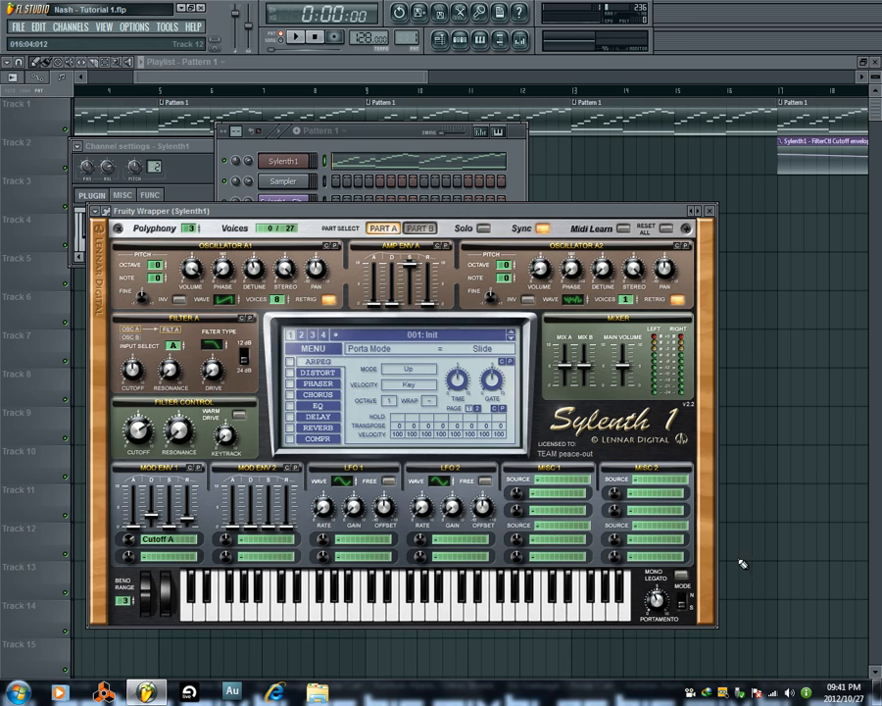
pyautogui.click(296, 37)
pyautogui.click(661, 608)
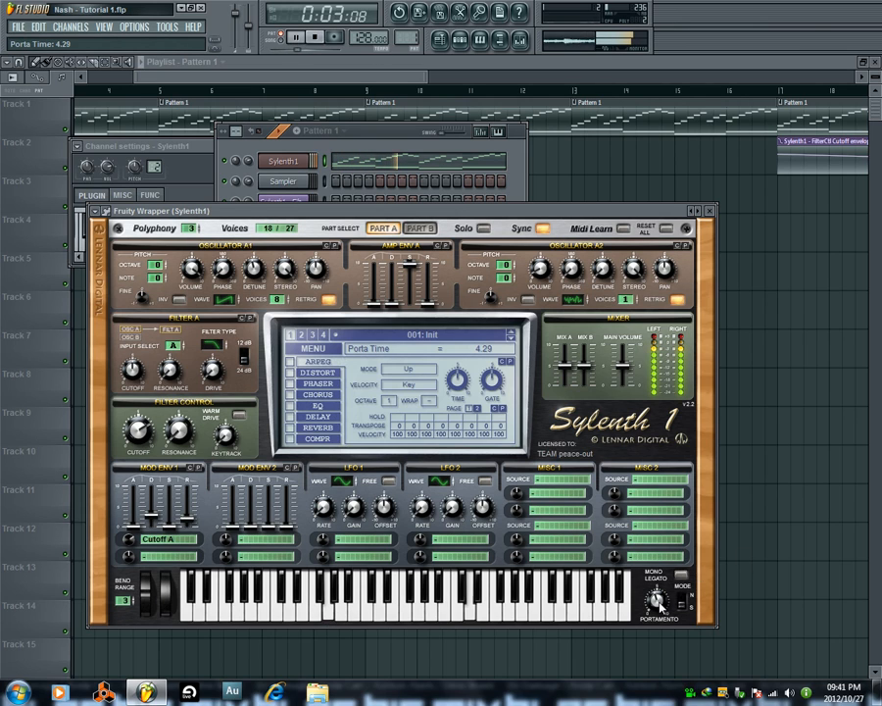
pyautogui.click(317, 38)
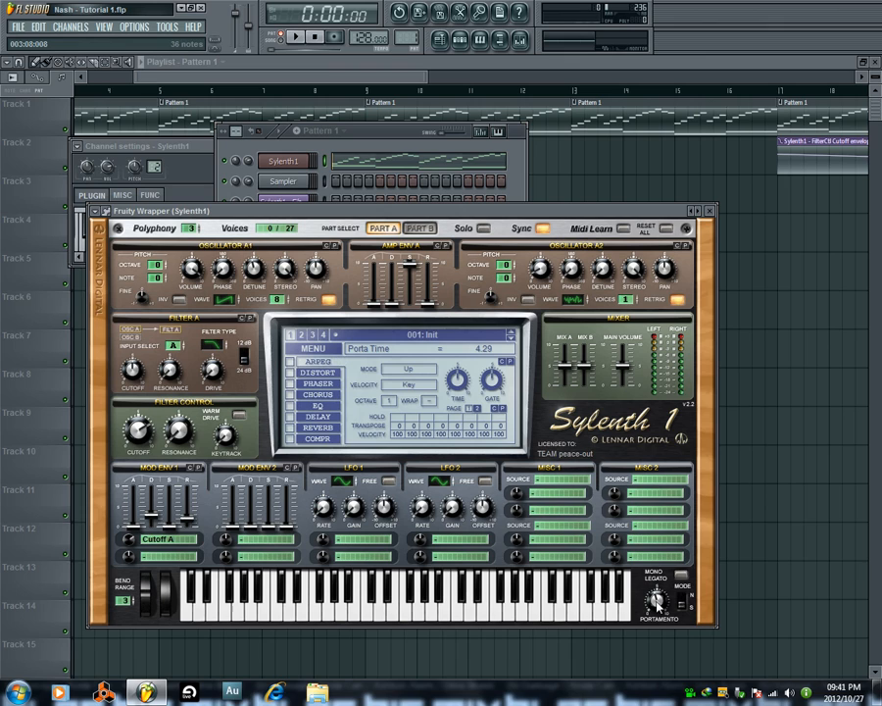
# Try a portamento time of 6.76, set it to 4.33 during playback, and replay Pattern 1.
pyautogui.moveTo(661, 608); pyautogui.dragTo(671, 586)
pyautogui.press('space')
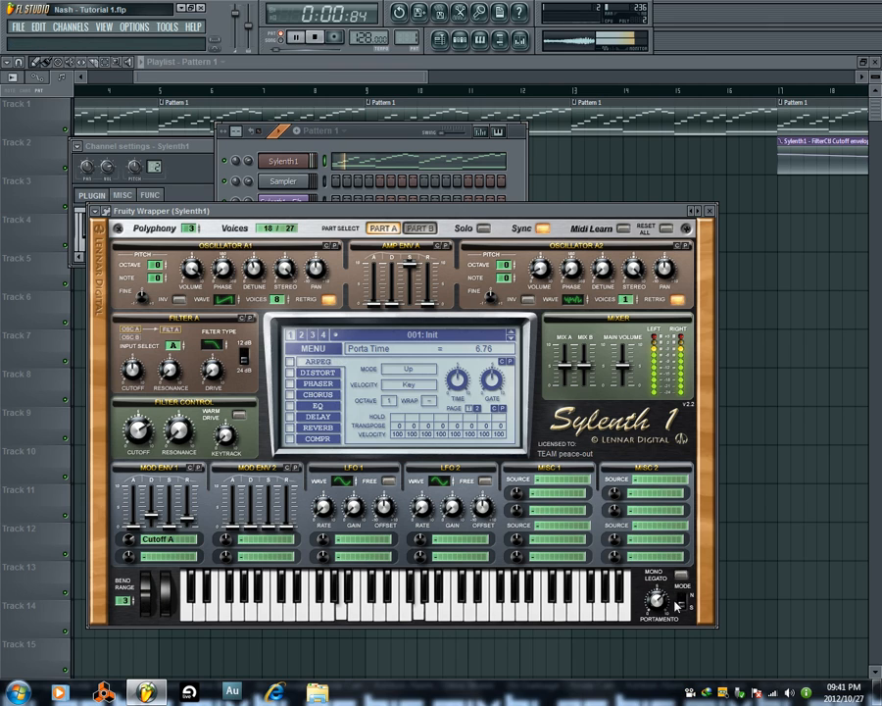
pyautogui.moveTo(660, 600); pyautogui.dragTo(654, 628)
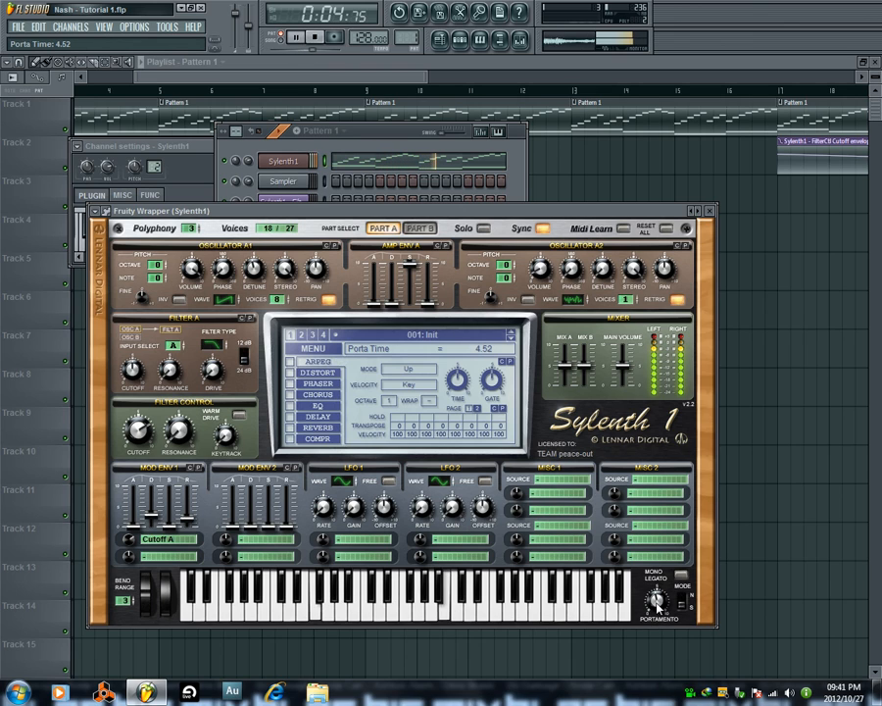
pyautogui.click(317, 37)
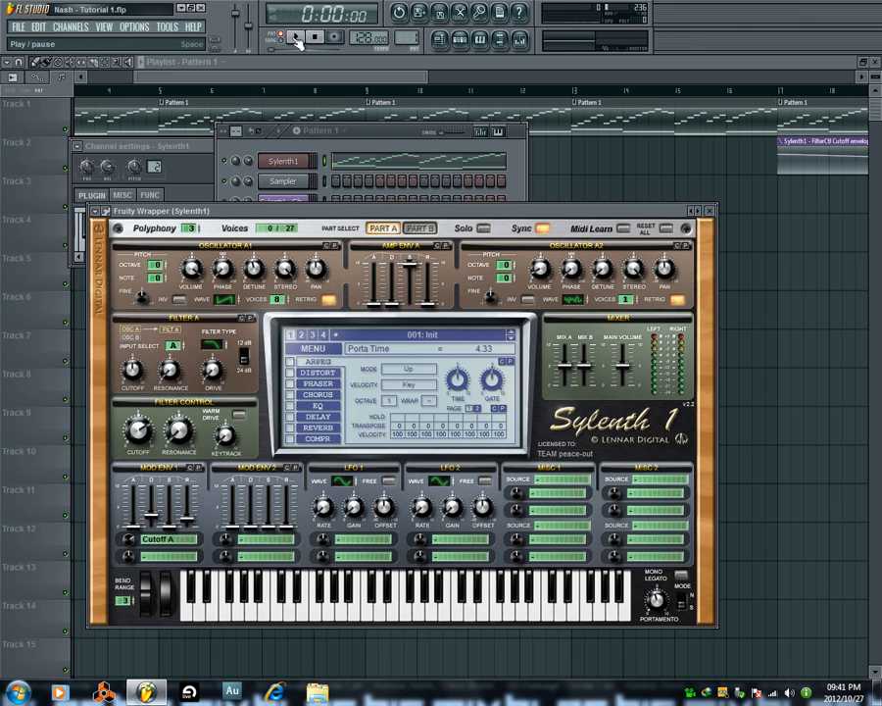
pyautogui.click(296, 40)
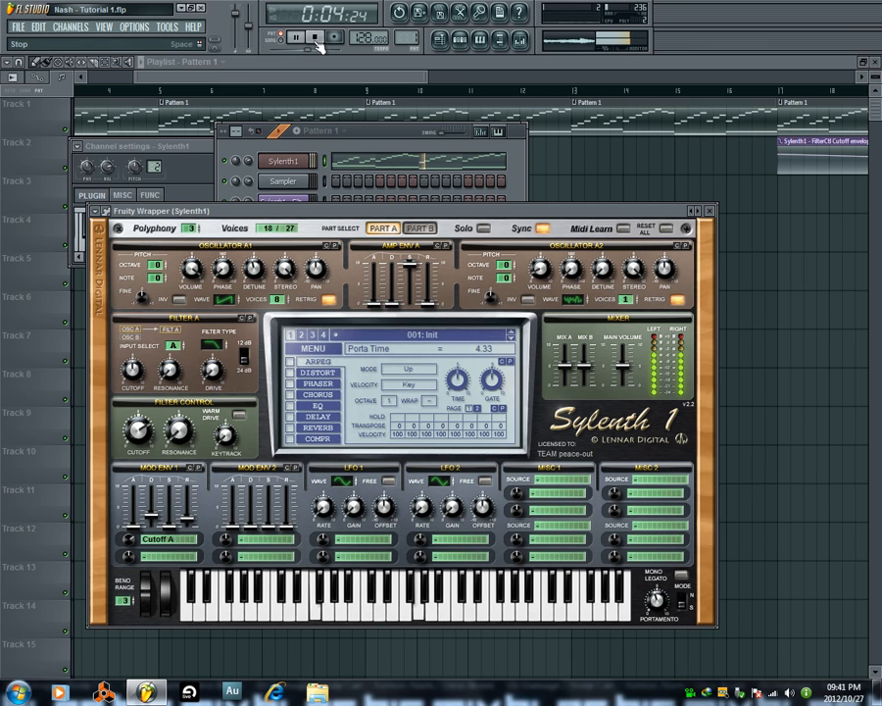
pyautogui.click(315, 37)
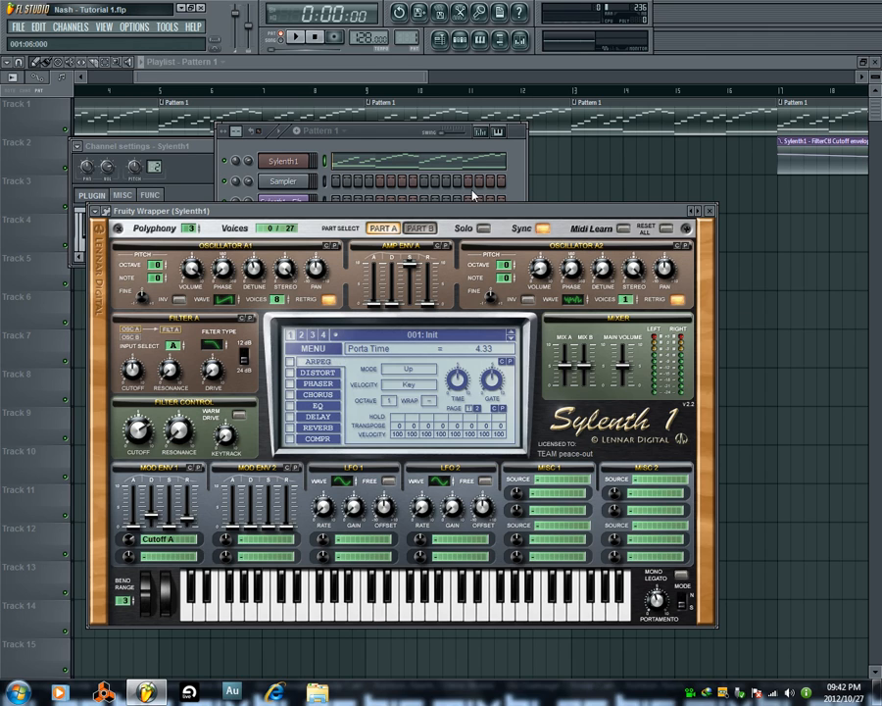
# Compare Sylenth1's Part B oscillators and filter with Part A's, ending on Part A.
pyautogui.click(419, 228)
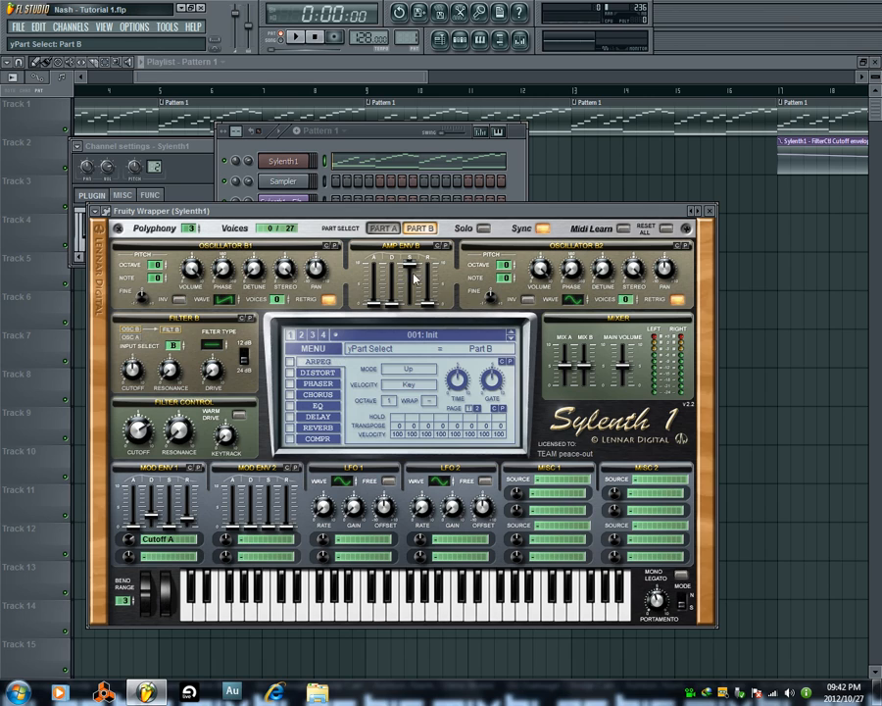
pyautogui.click(380, 229)
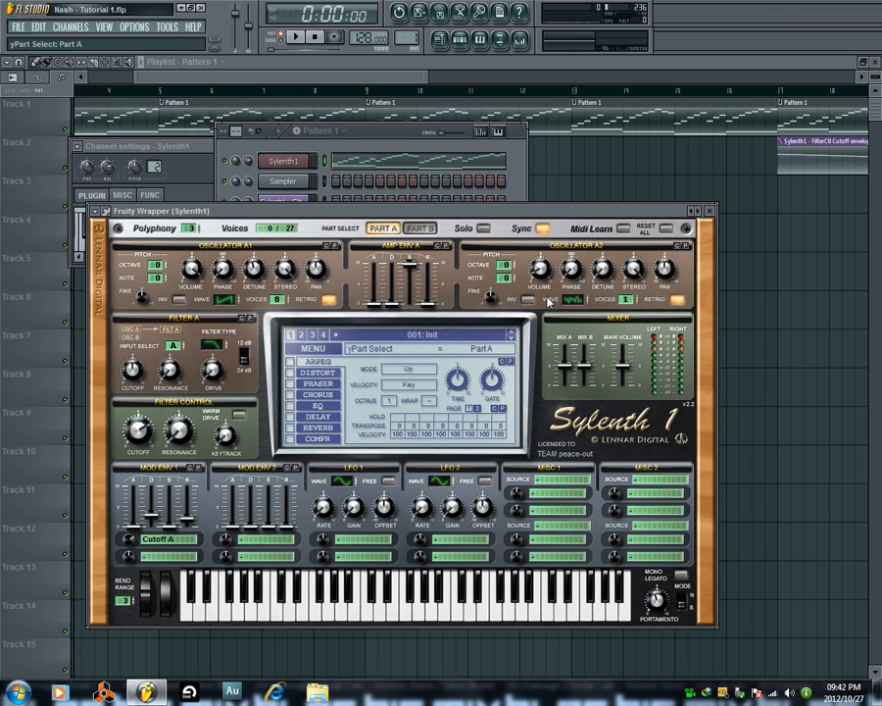
pyautogui.click(420, 228)
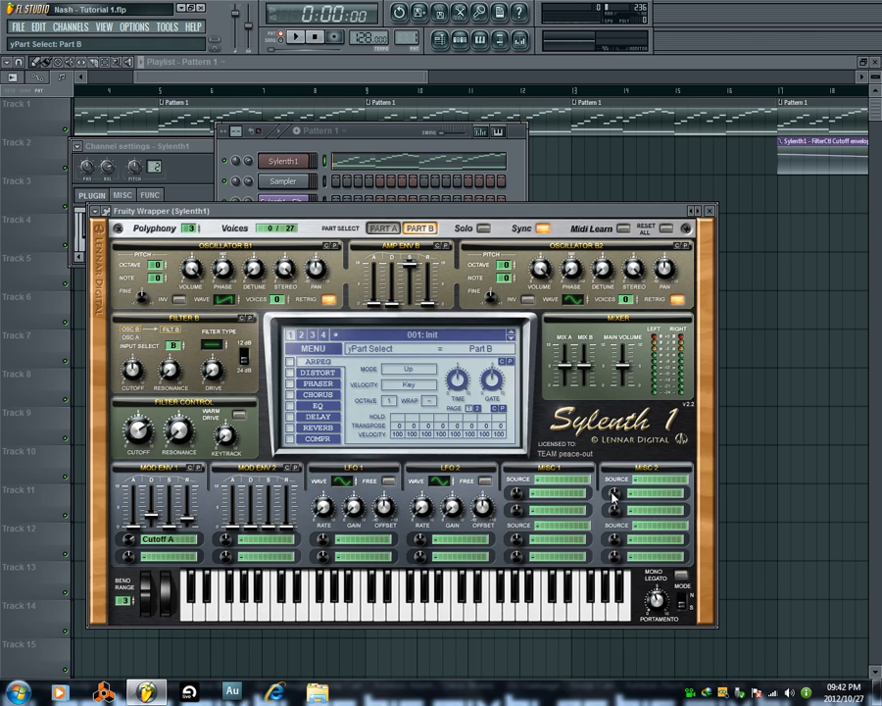
pyautogui.moveTo(822, 688)
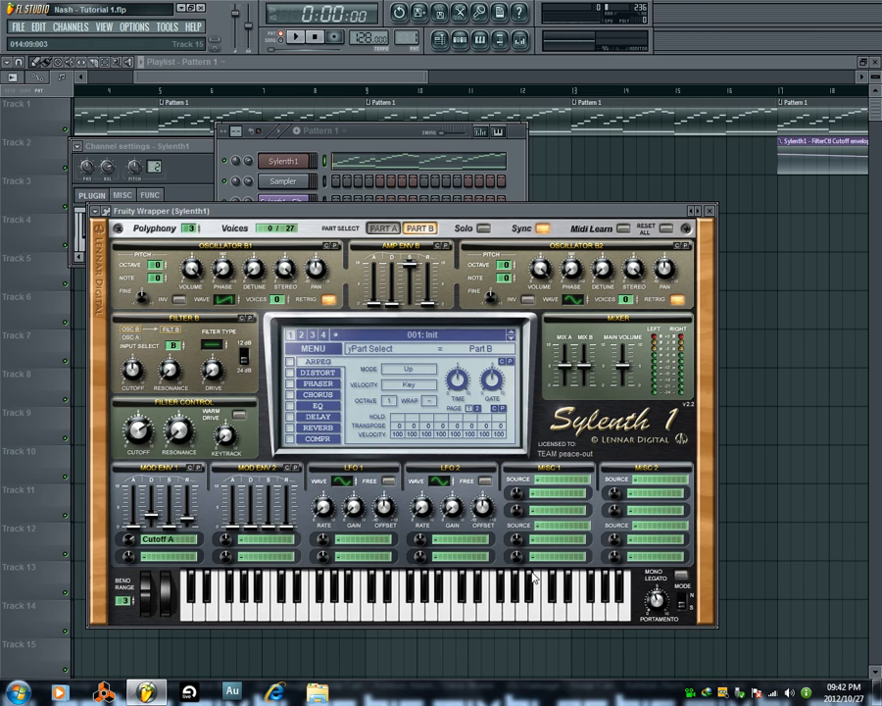
pyautogui.click(382, 228)
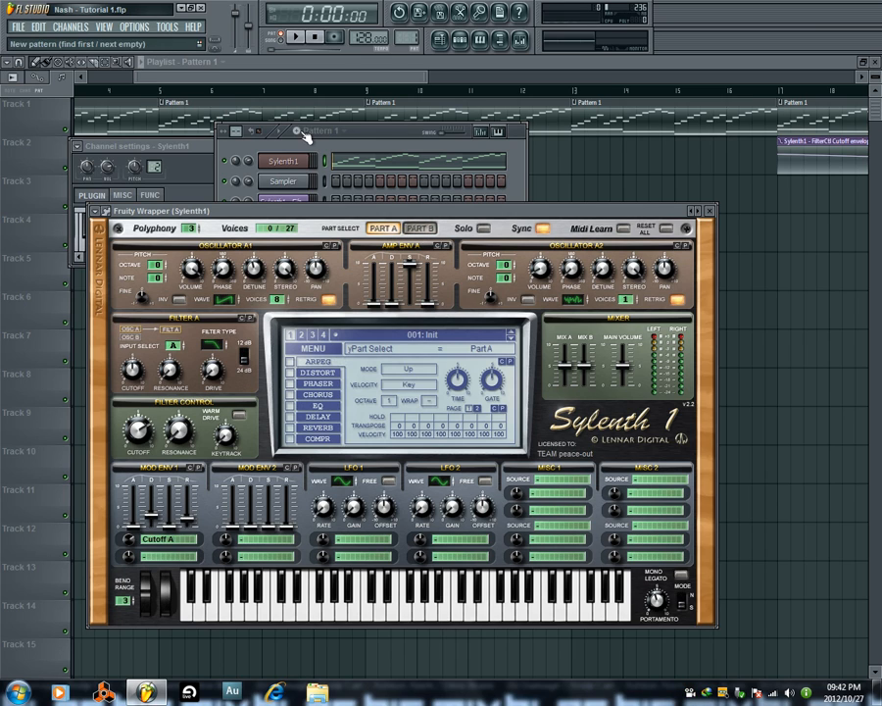
# Play the arrangement in song mode and set Sylenth1's portamento time to 3.43 during playback.
pyautogui.click(297, 36)
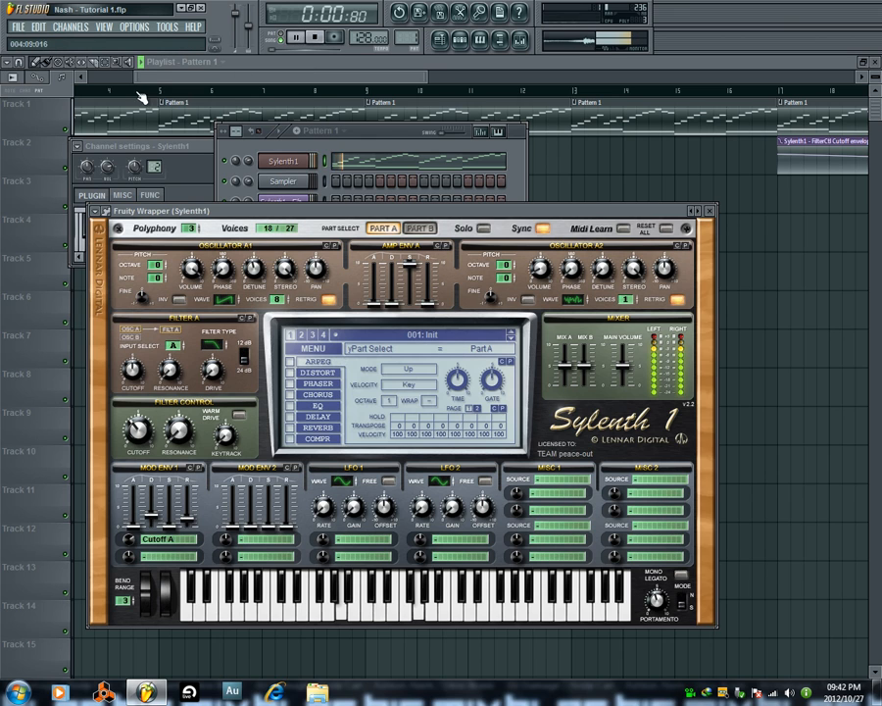
pyautogui.rightClick(115, 63)
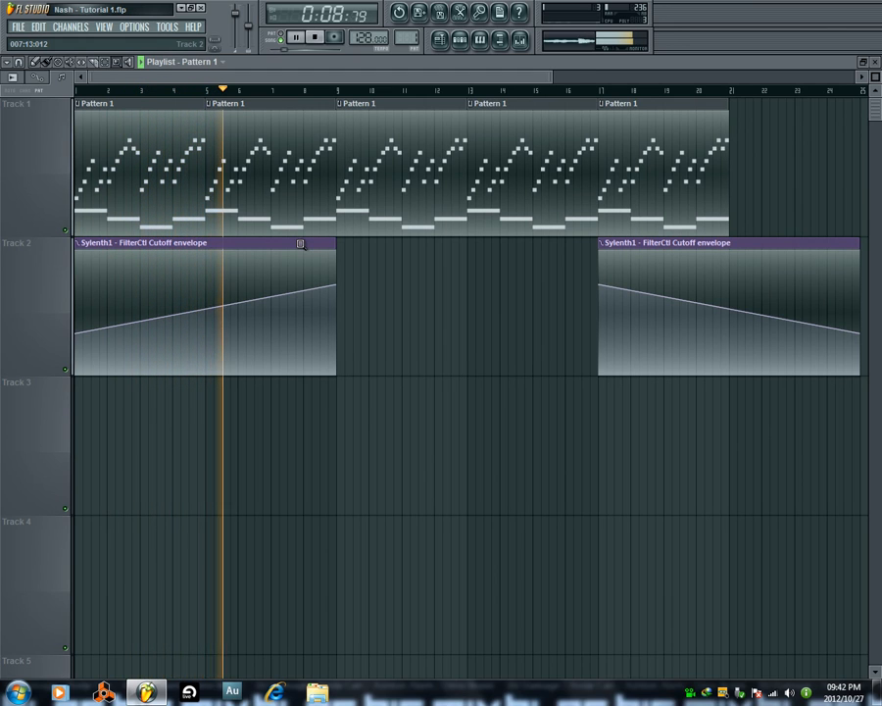
pyautogui.click(461, 43)
pyautogui.click(291, 163)
pyautogui.moveTo(655, 601)
pyautogui.mouseDown()
pyautogui.moveTo(656, 592)
pyautogui.moveTo(655, 607)
pyautogui.mouseUp()
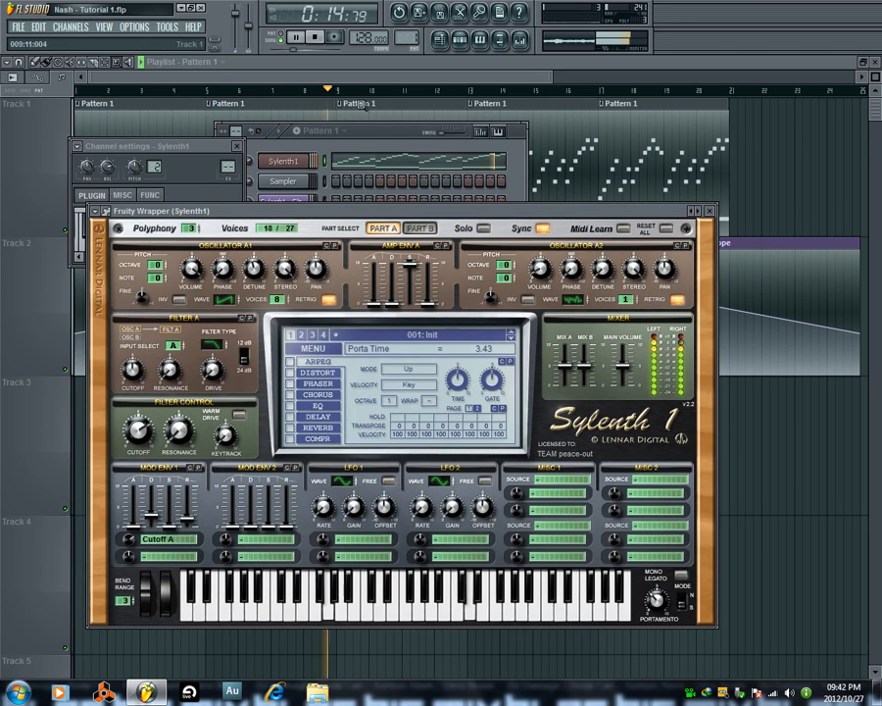
# Close the floating windows and add another Pattern 1 clip at bar 21 on Track 1 of the playlist.
pyautogui.press('F12')
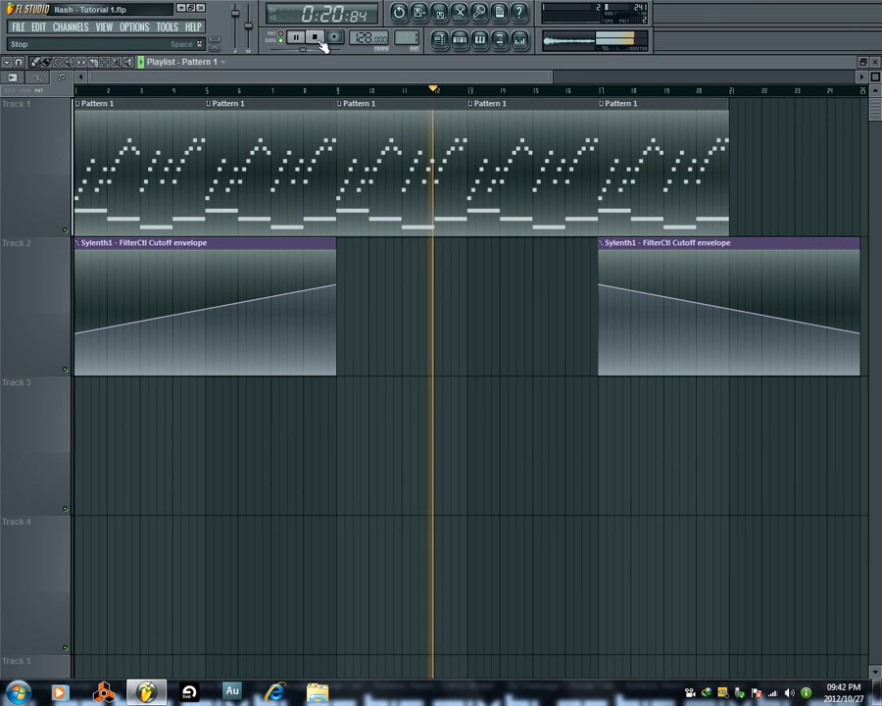
pyautogui.click(742, 186)
pyautogui.moveTo(752, 186); pyautogui.dragTo(744, 185)
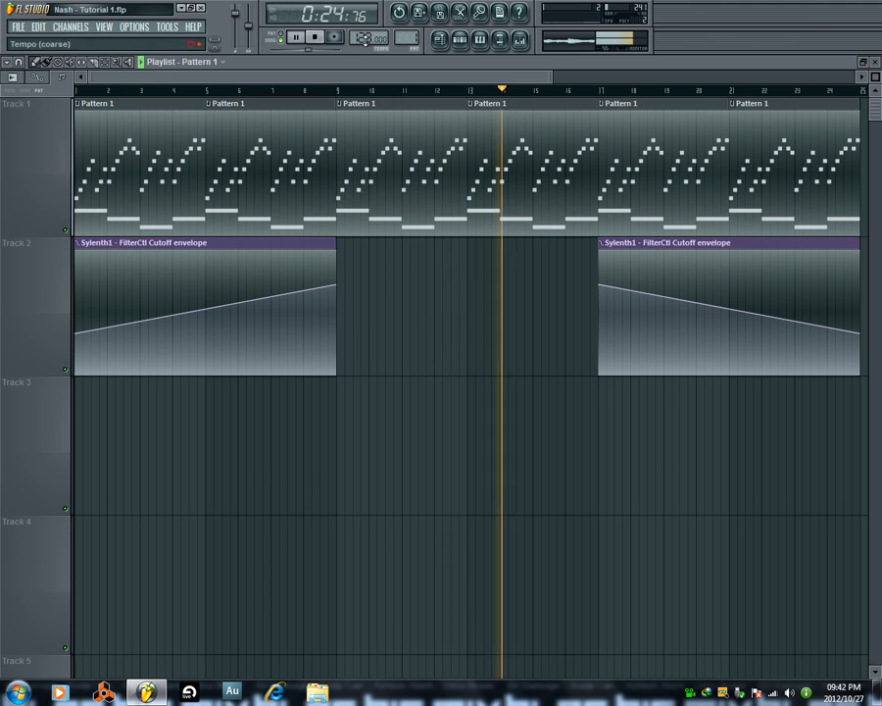
# Listen to the rest of the arrangement, bring up the step sequencer and stop playback.
pyautogui.click(460, 39)
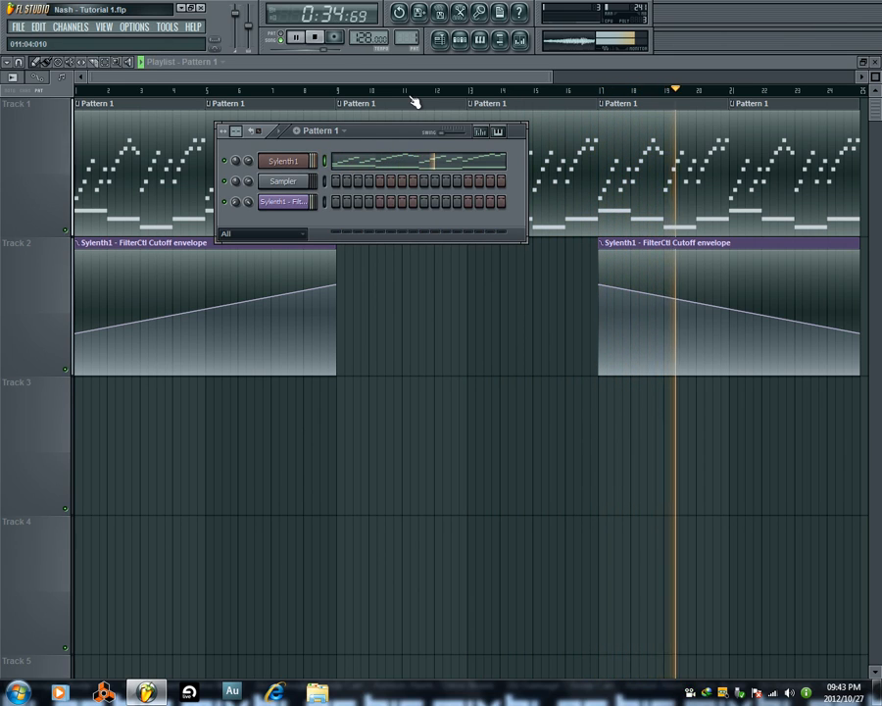
pyautogui.click(440, 43)
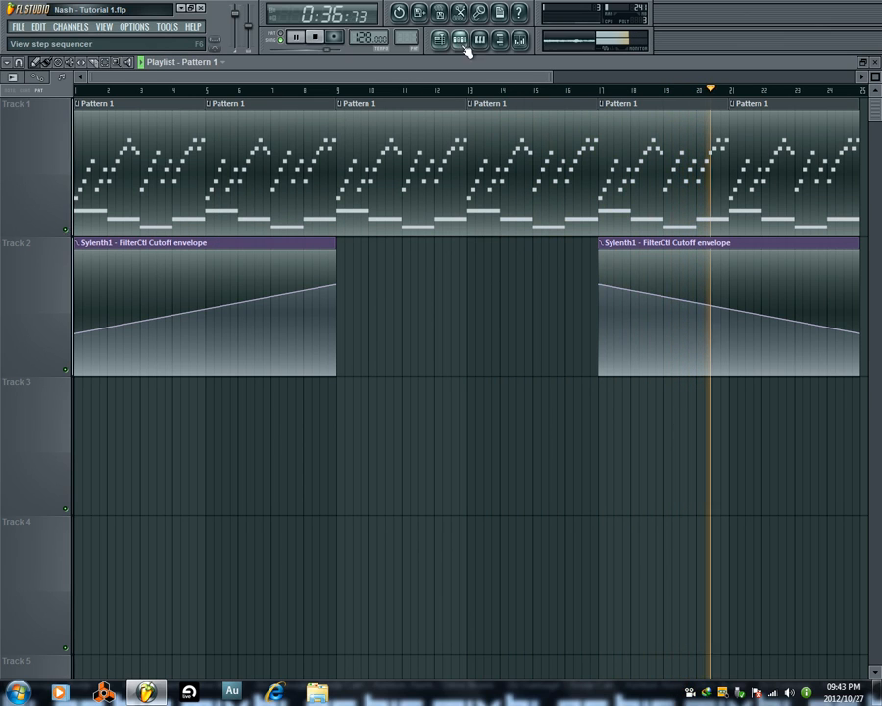
pyautogui.click(454, 45)
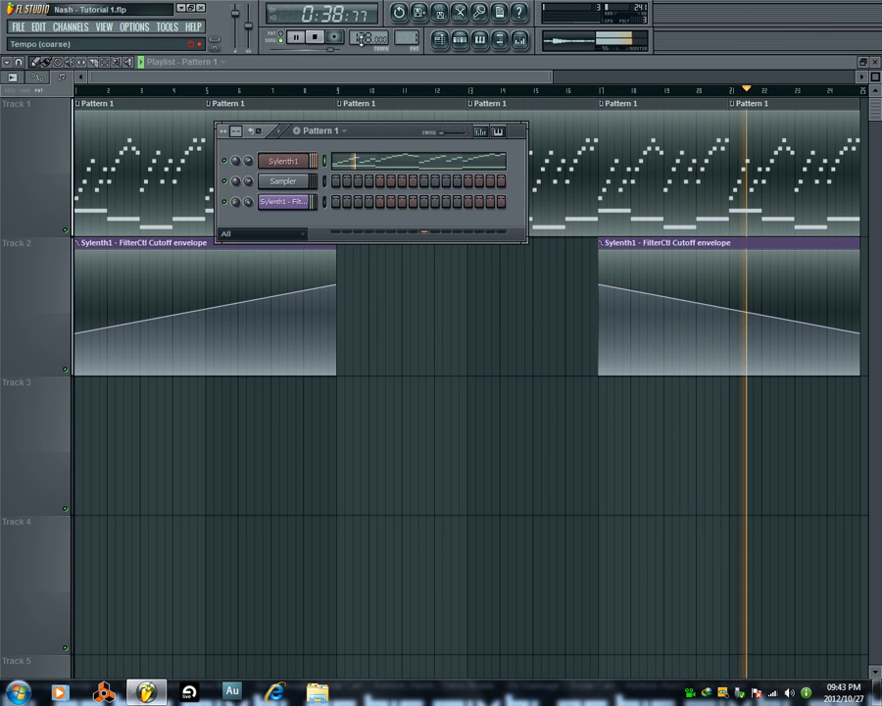
pyautogui.click(315, 37)
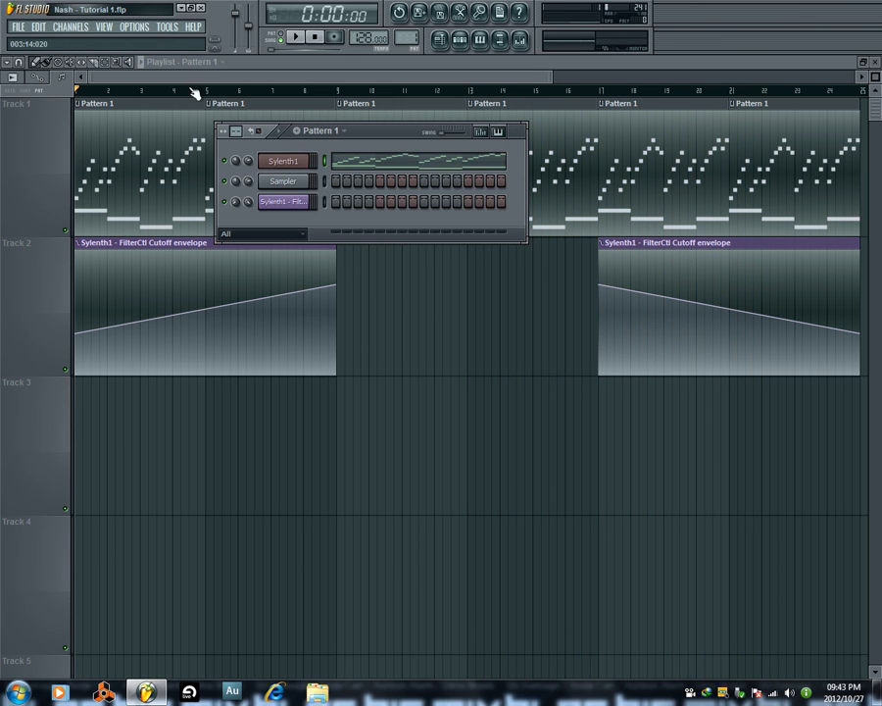
# Reopen the Sylenth1 channel, view its Part B section and close the plugin window.
pyautogui.click(302, 161)
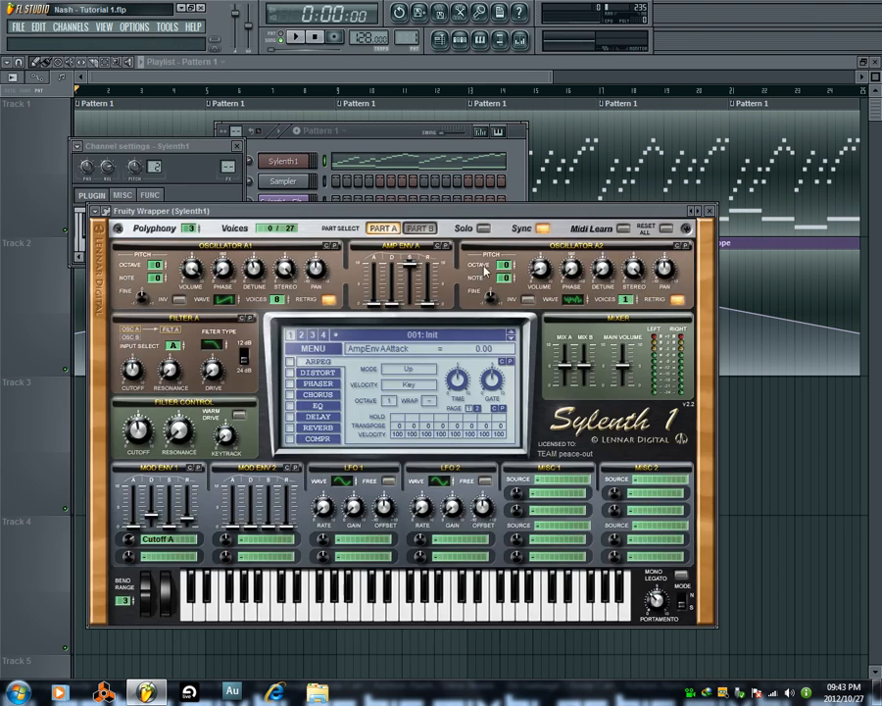
pyautogui.click(419, 229)
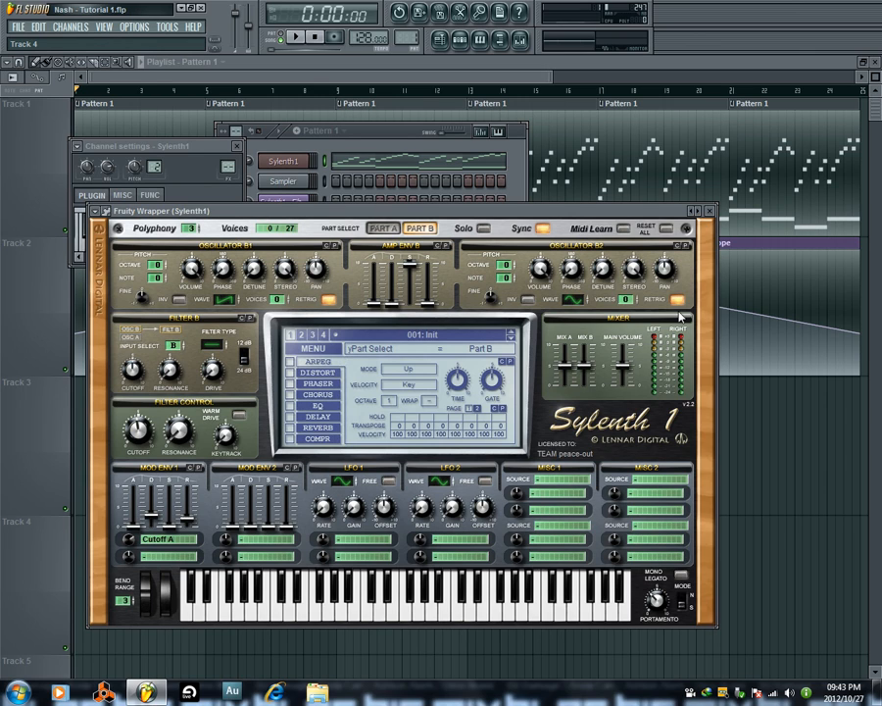
pyautogui.click(712, 213)
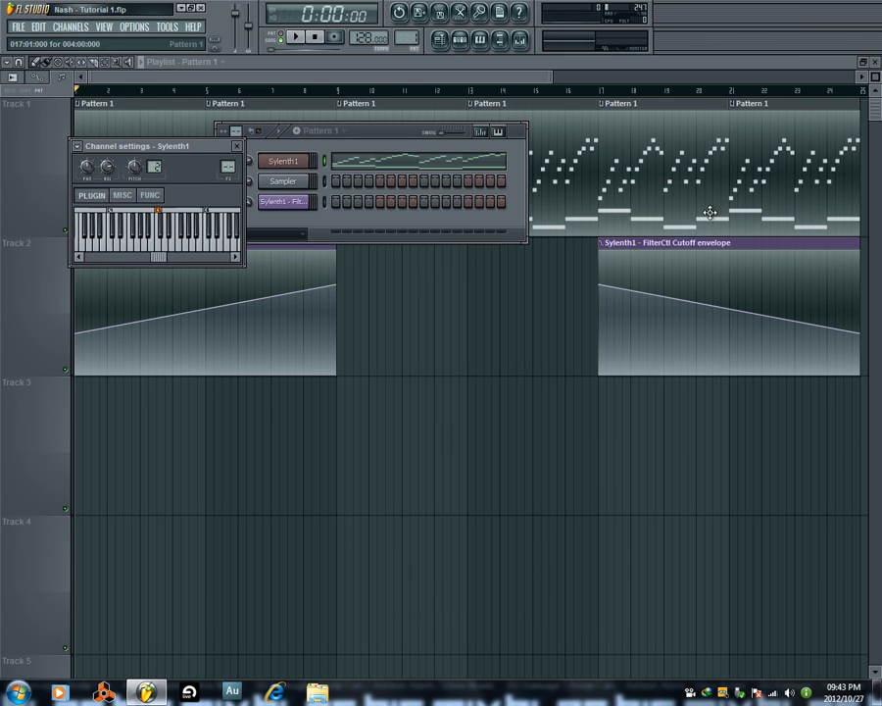